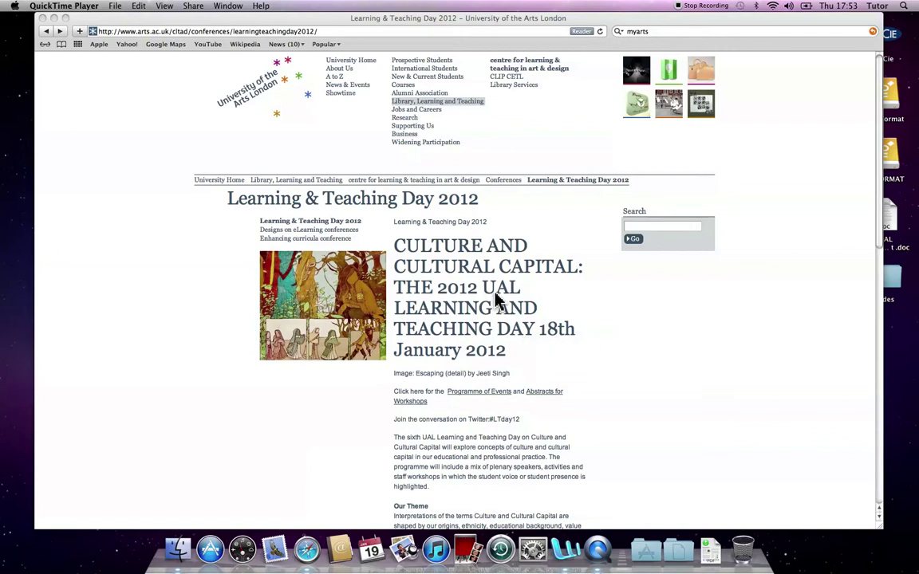
Step: Search the web for 'process arts' and open the process.arts.ac.uk result
left_click(661, 32)
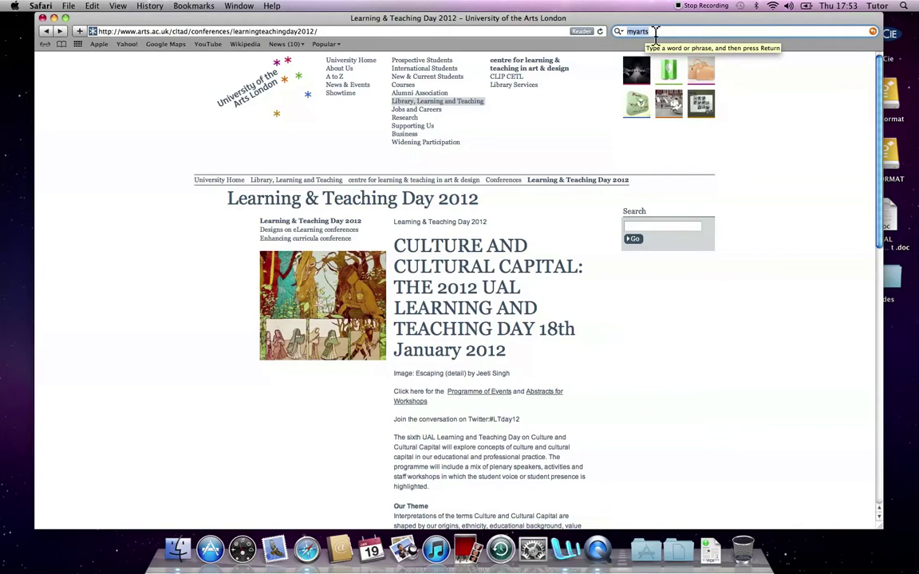
type("proce")
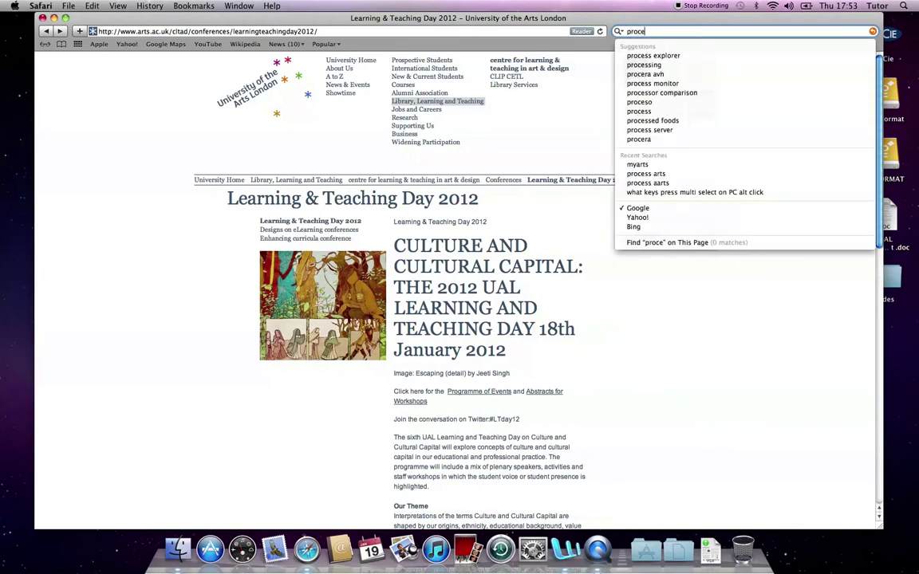
type("ss arts")
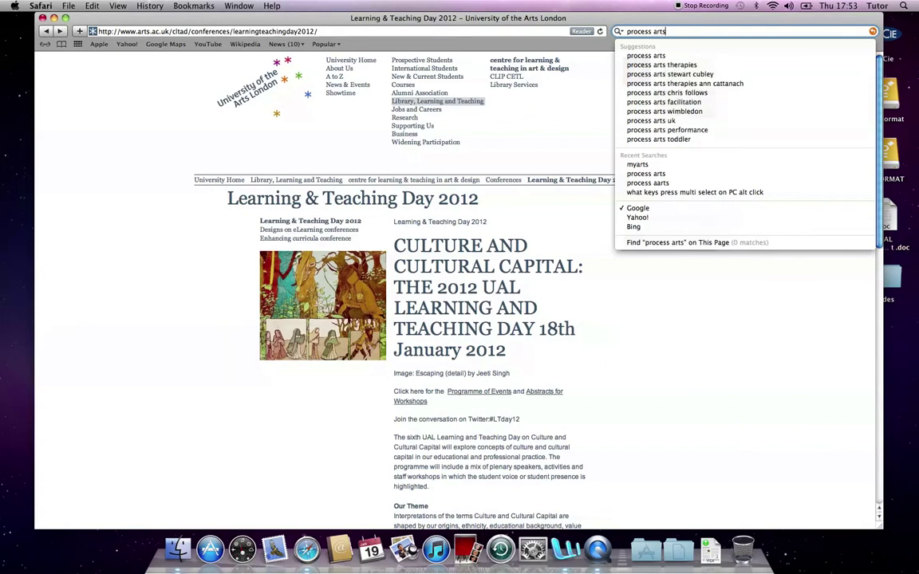
key("Return")
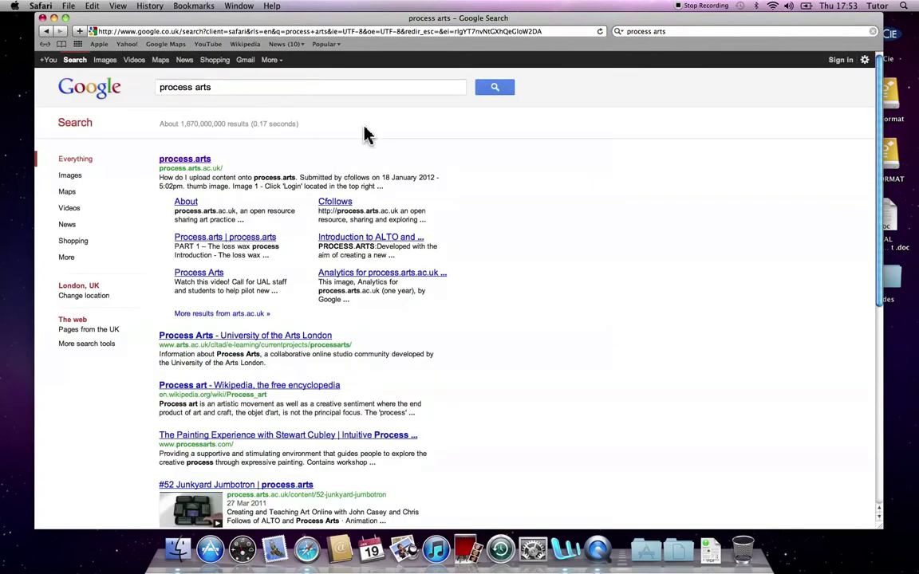
left_click(182, 161)
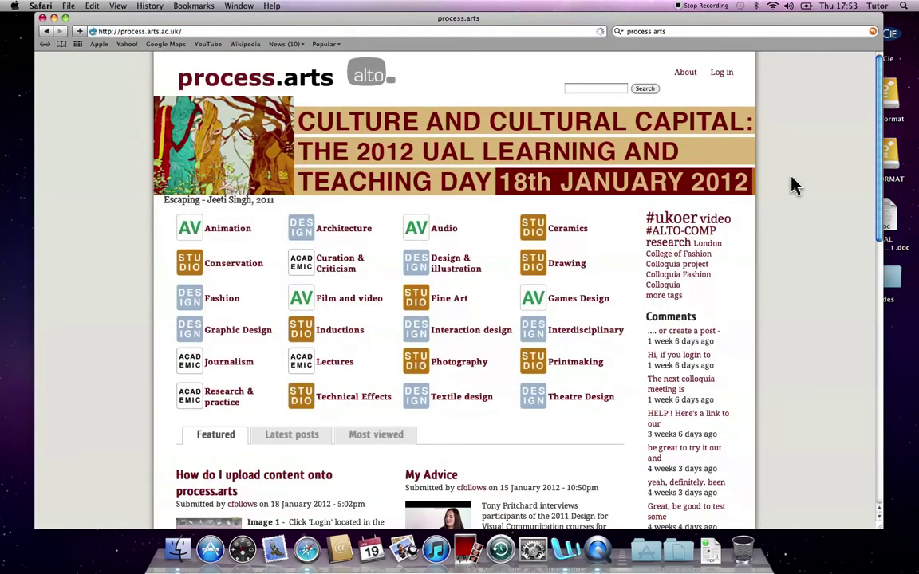
Step: Search for 'myarts', open the MyArts staff homepage, and follow Quick links to Process.arts
left_click(677, 36)
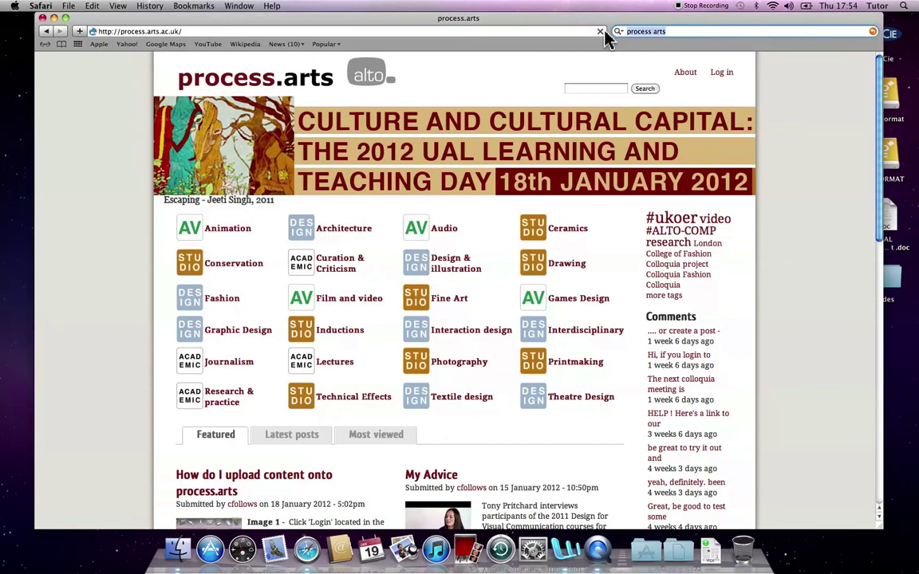
type("myarts")
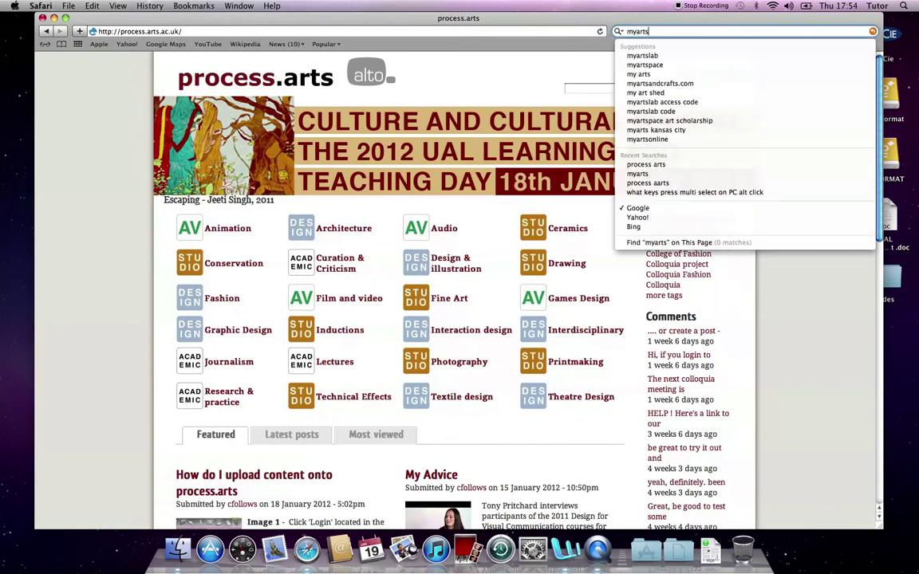
key("Return")
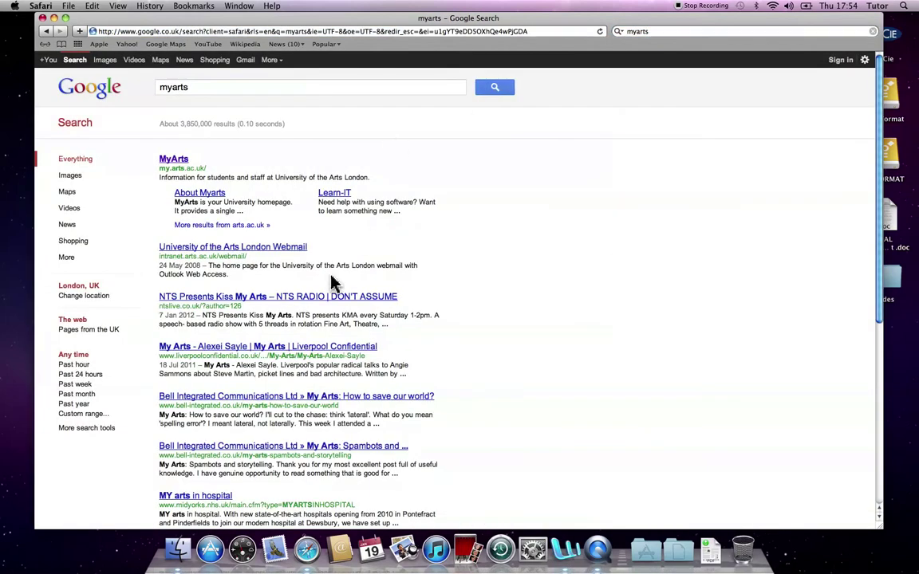
left_click(175, 161)
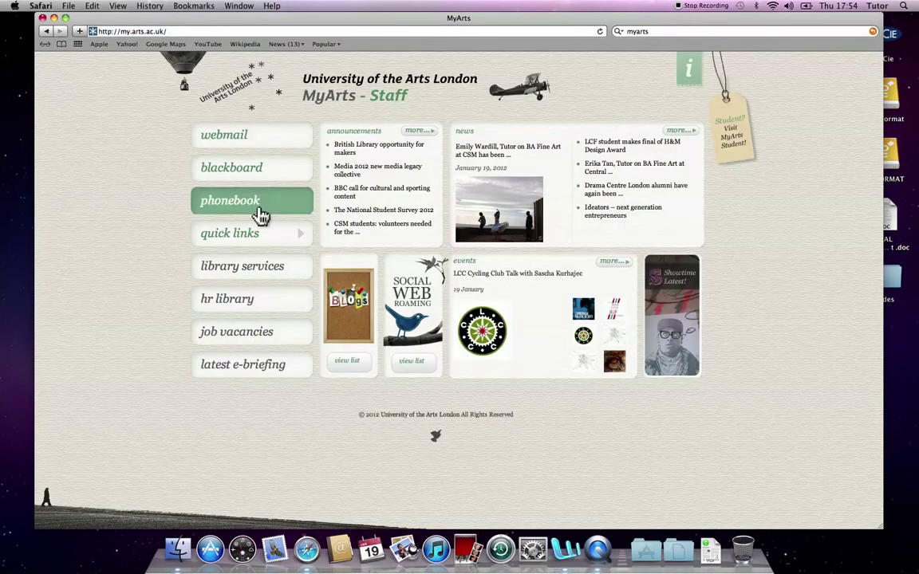
left_click(247, 235)
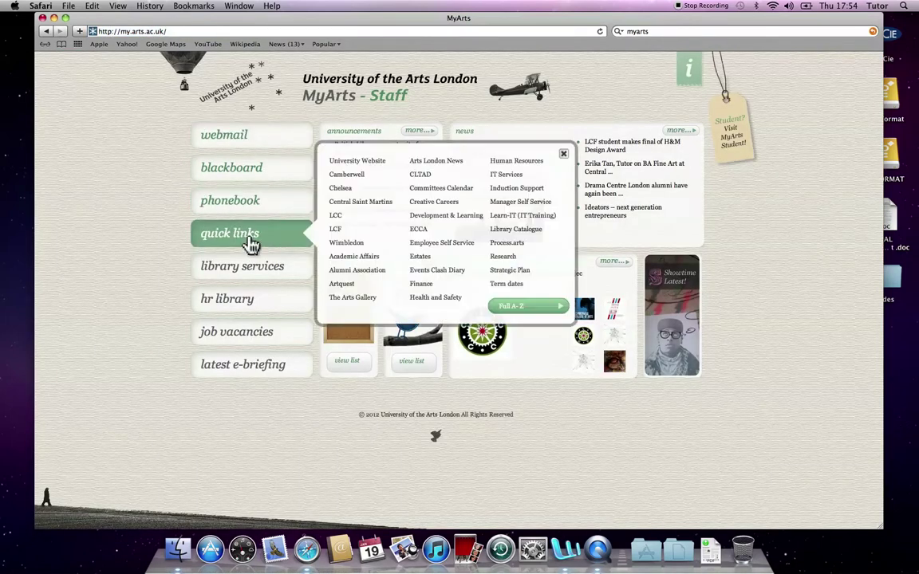
left_click(515, 248)
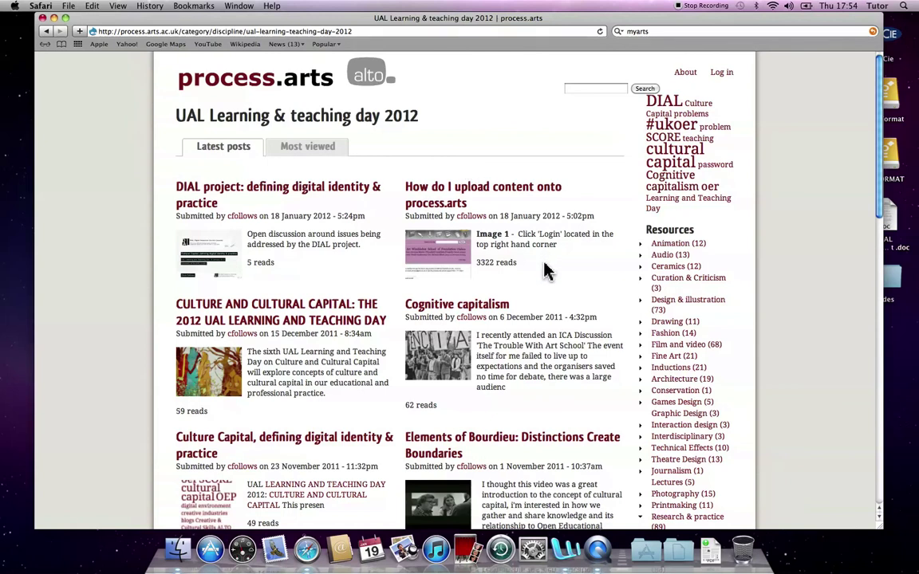
Step: Open the 'DIAL project: defining digital identity & practice' post and scroll through its slides and description
scroll(547, 271, "down", 5)
scroll(549, 286, "up", 5)
left_click(327, 192)
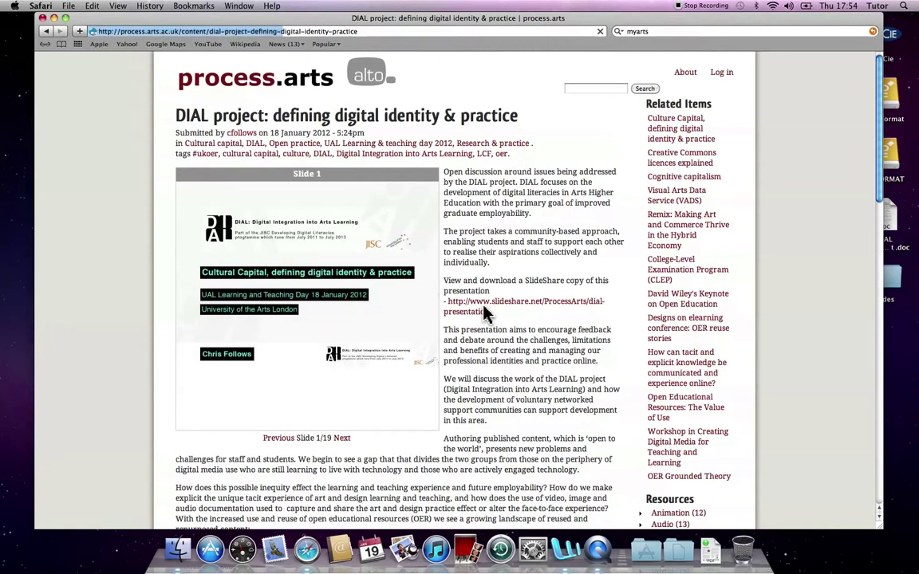
scroll(541, 341, "down", 15)
scroll(541, 341, "down", 3)
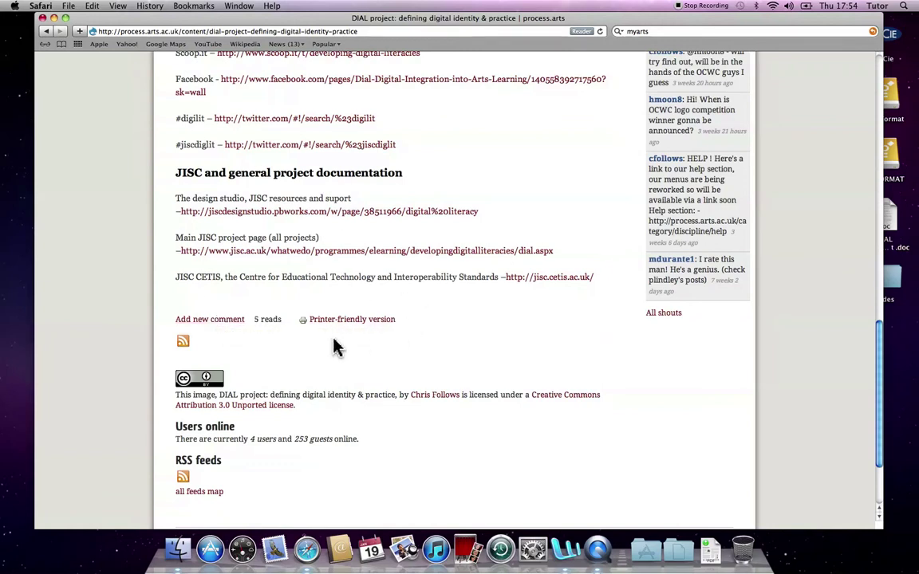
scroll(444, 328, "up", 20)
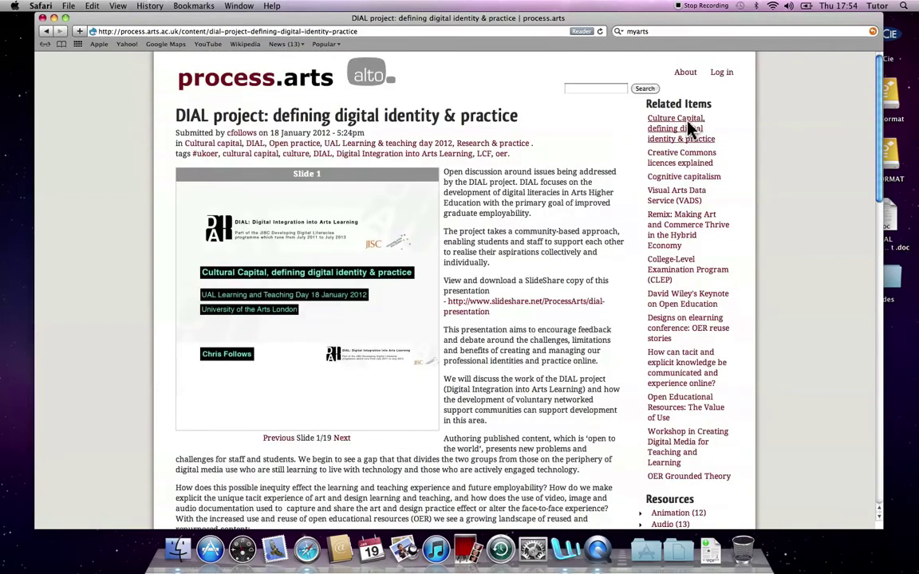
Step: Log in to process.arts by entering the account username and password
left_click(721, 73)
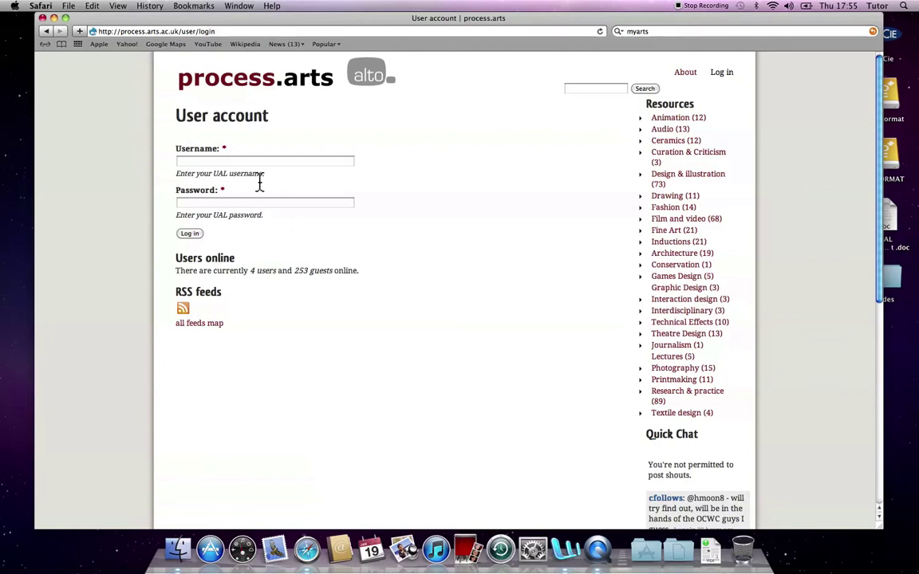
left_click(206, 159)
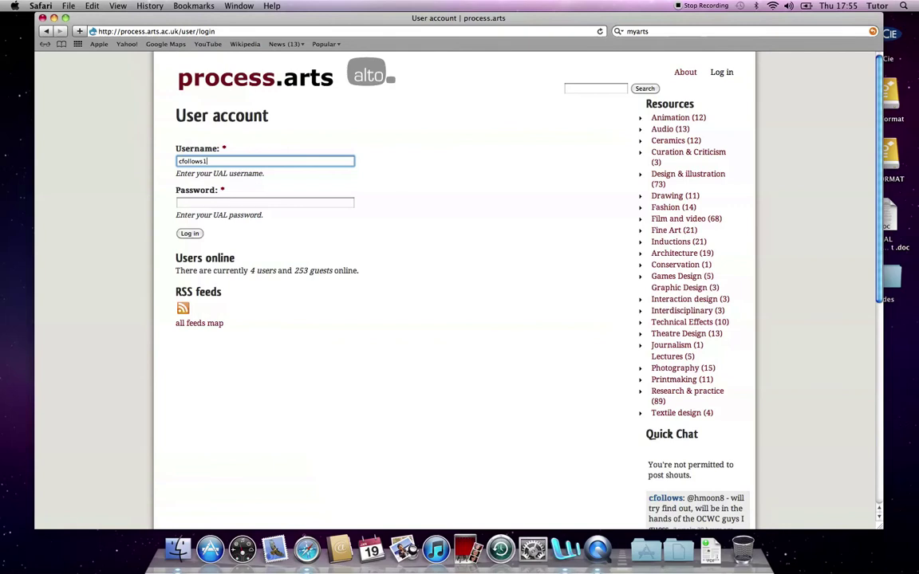
left_click(265, 202)
type("•••••")
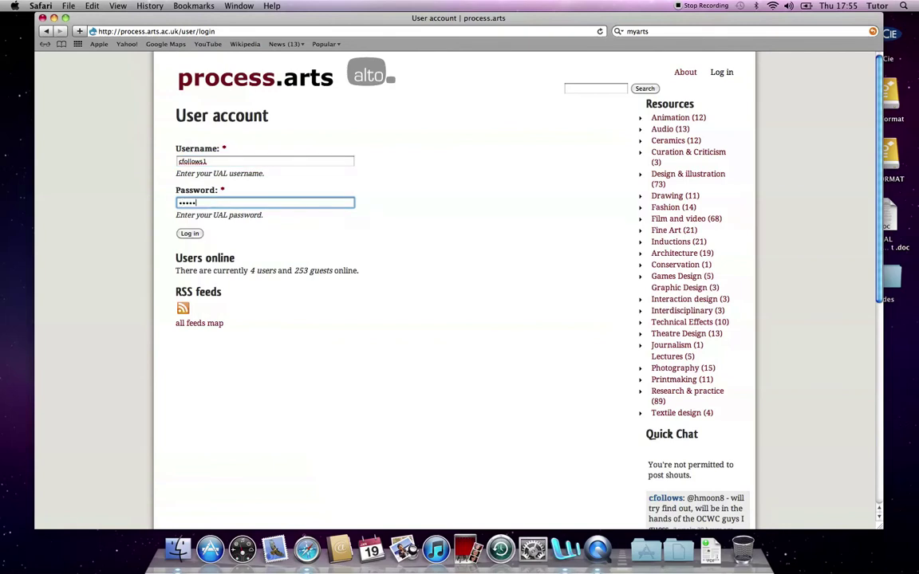
type("•")
key("Return")
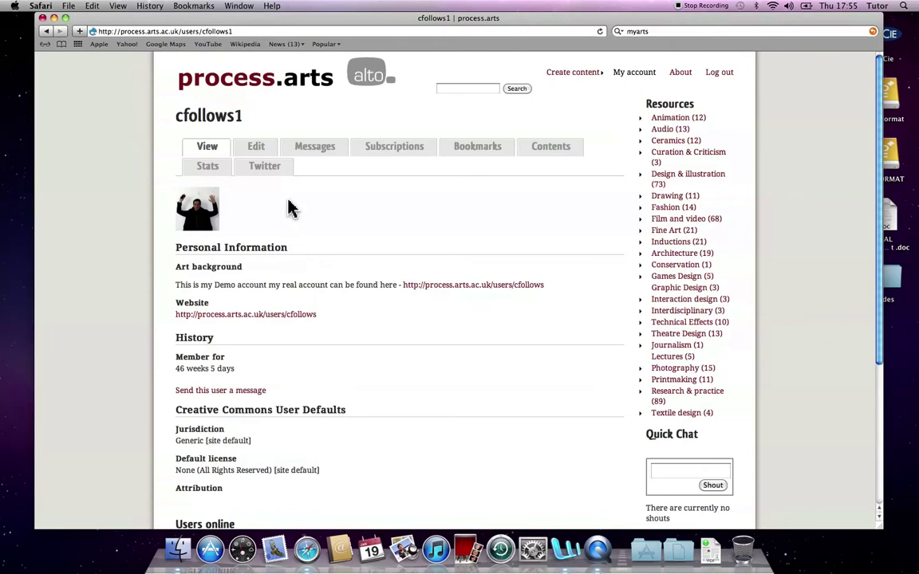
Step: Review the account's Edit and Personal Information settings, then return home and go to Create content
left_click(255, 152)
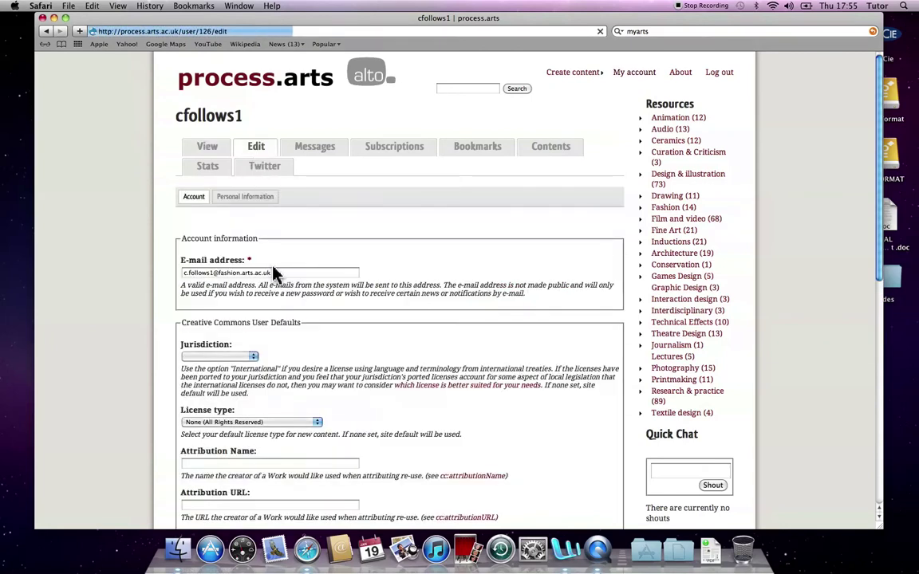
scroll(399, 406, "down", 5)
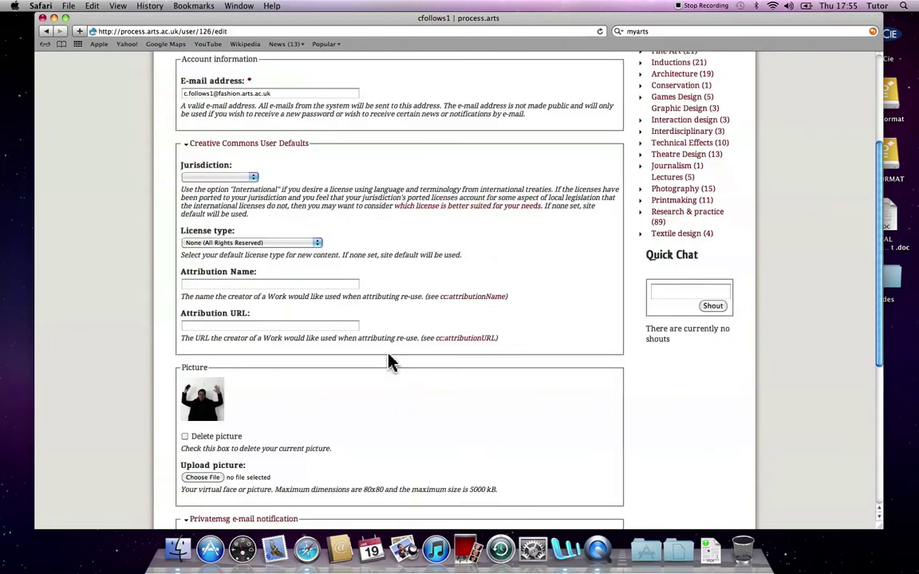
scroll(389, 363, "up", 5)
left_click(244, 199)
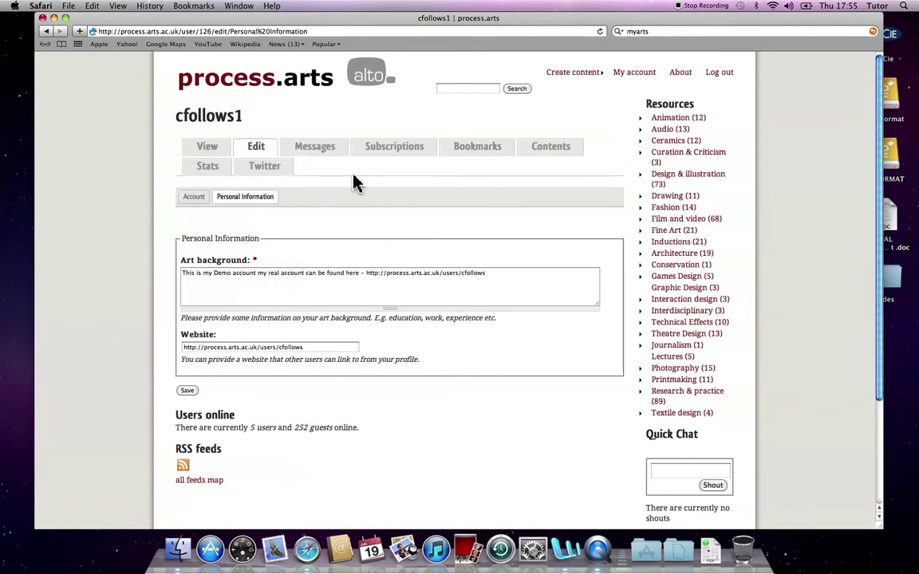
left_click(263, 84)
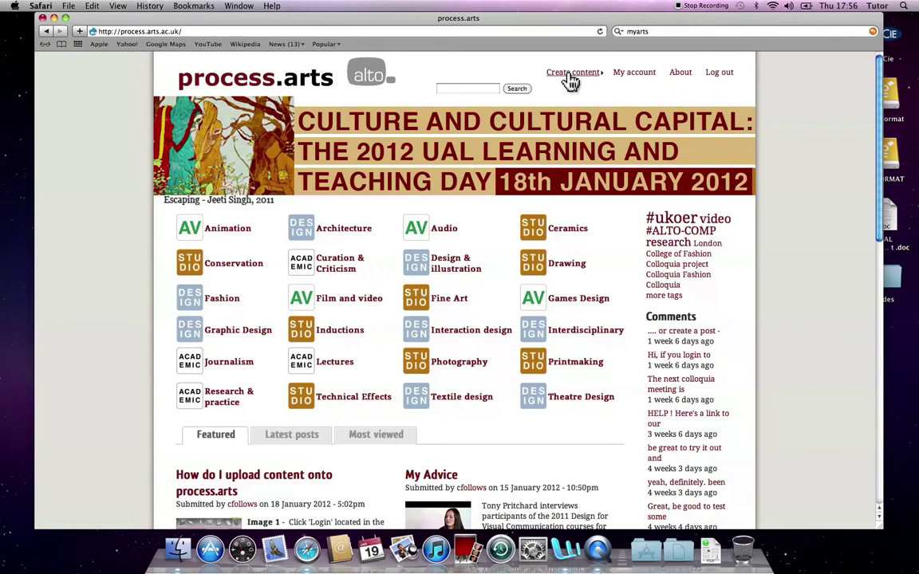
left_click(571, 75)
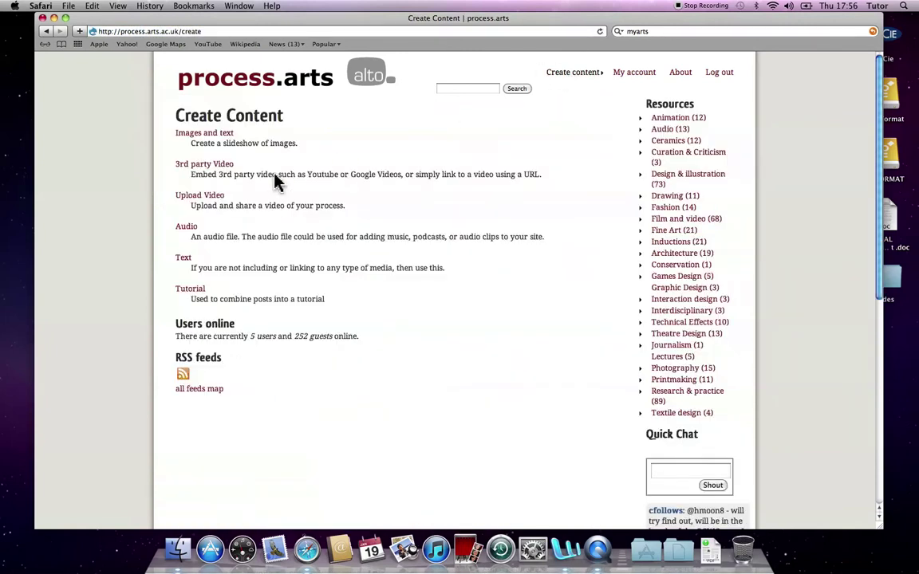
left_click(270, 86)
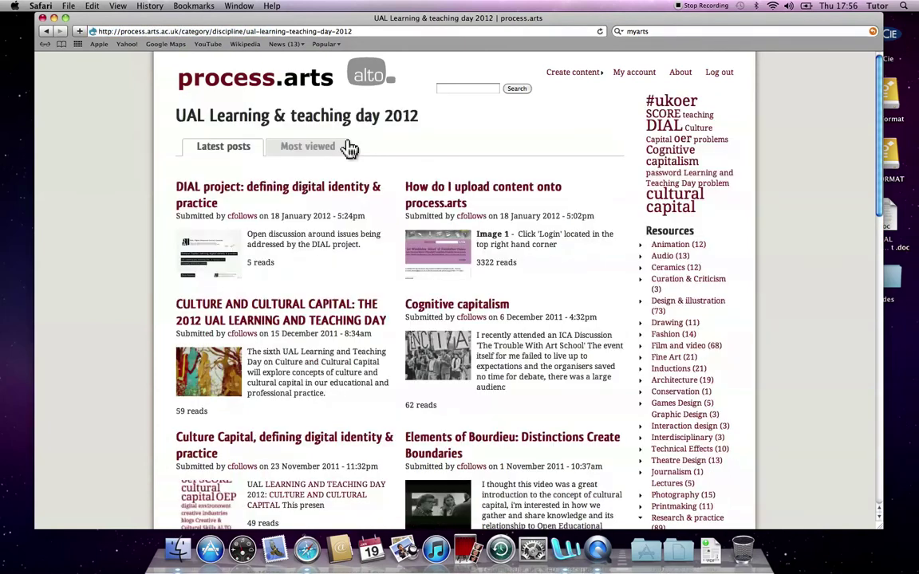
left_click(238, 199)
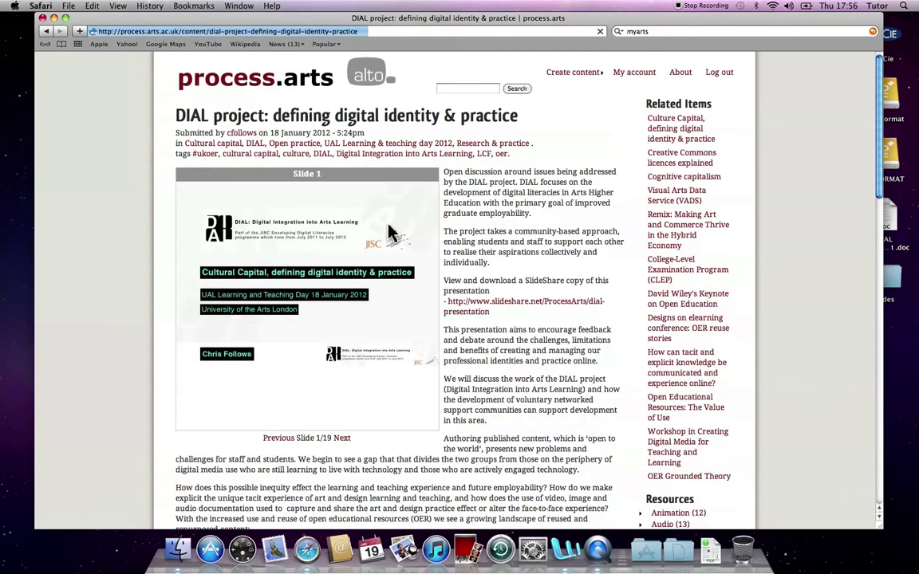
left_click(343, 440)
left_click(343, 439)
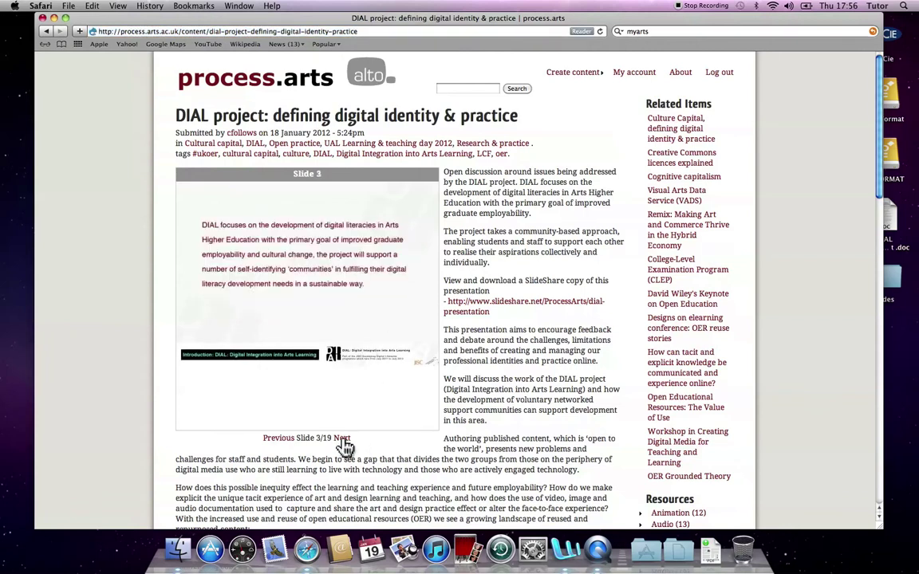
left_click(343, 439)
left_click(343, 439)
left_click(343, 440)
left_click(343, 440)
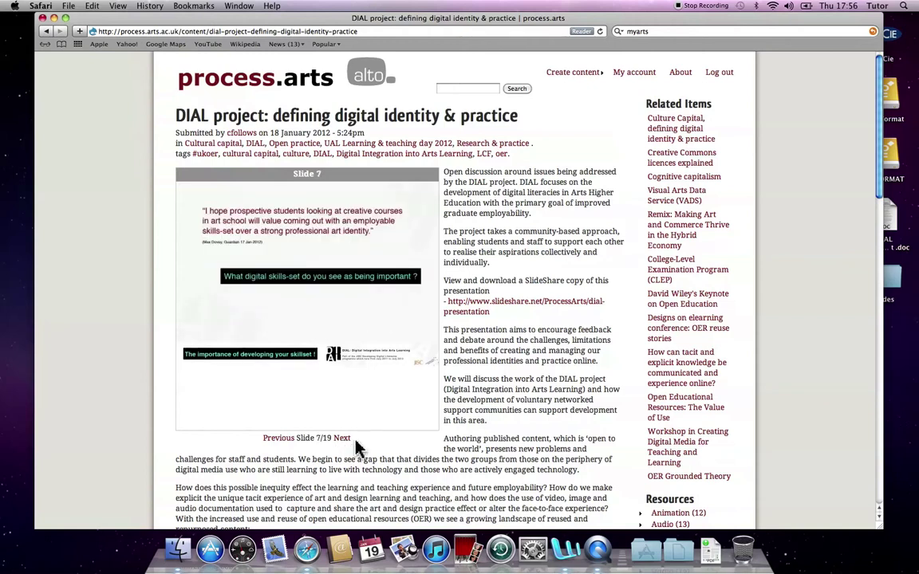
scroll(518, 410, "down", 5)
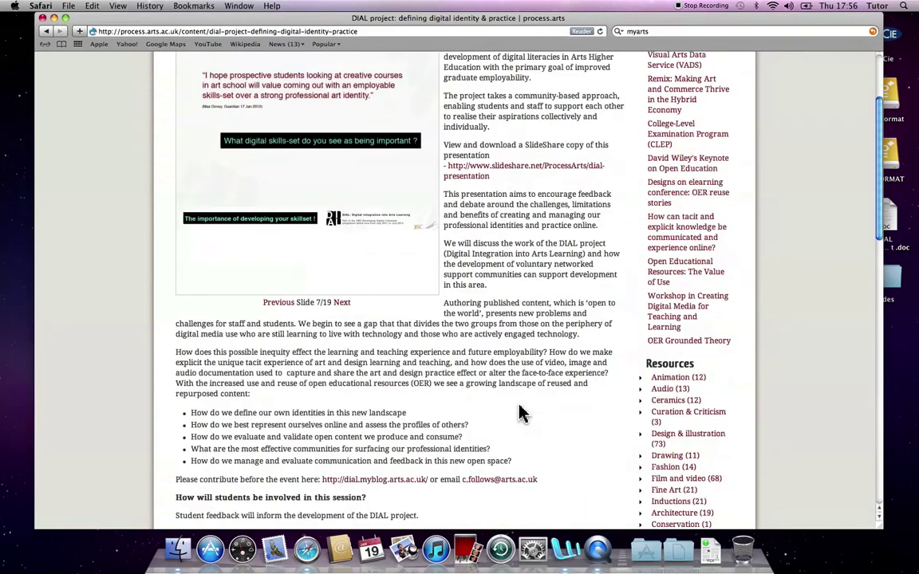
scroll(519, 414, "up", 8)
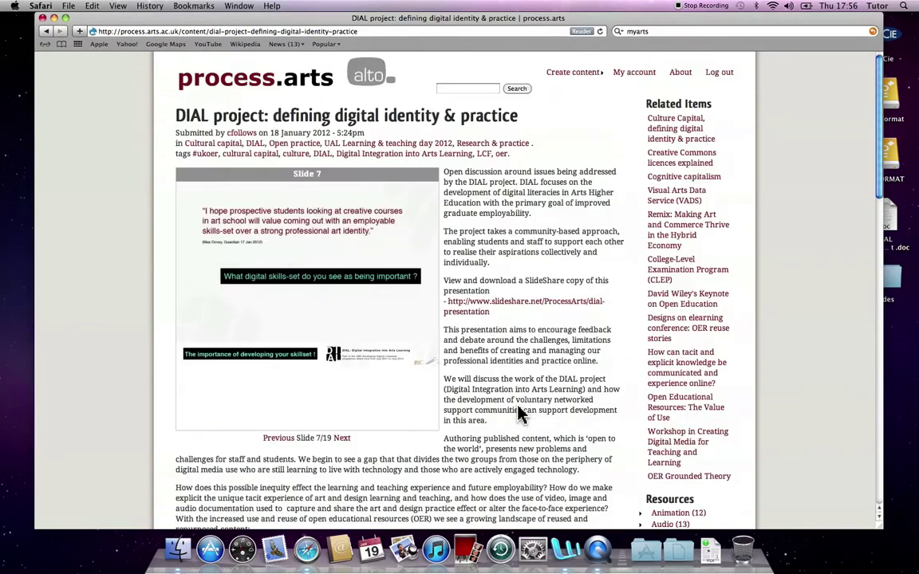
left_click(477, 318)
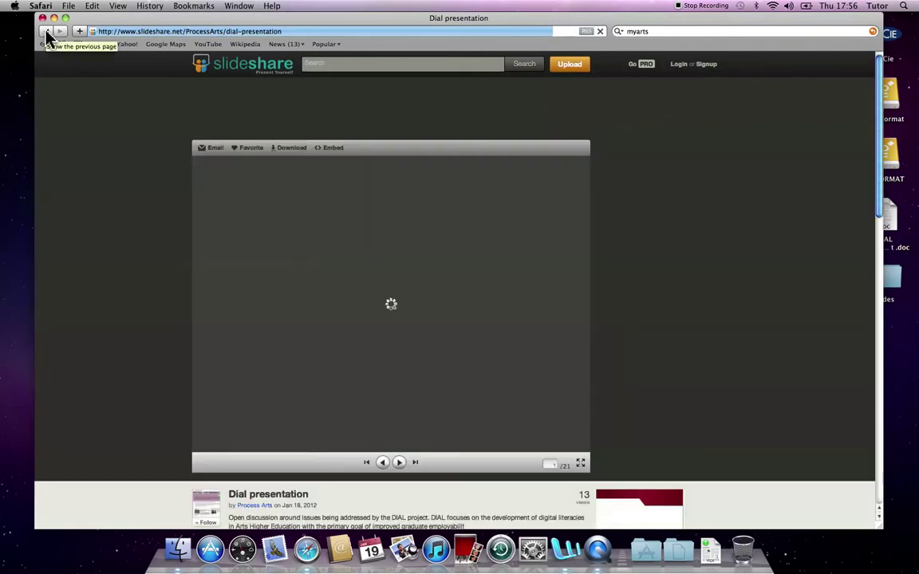
left_click(45, 35)
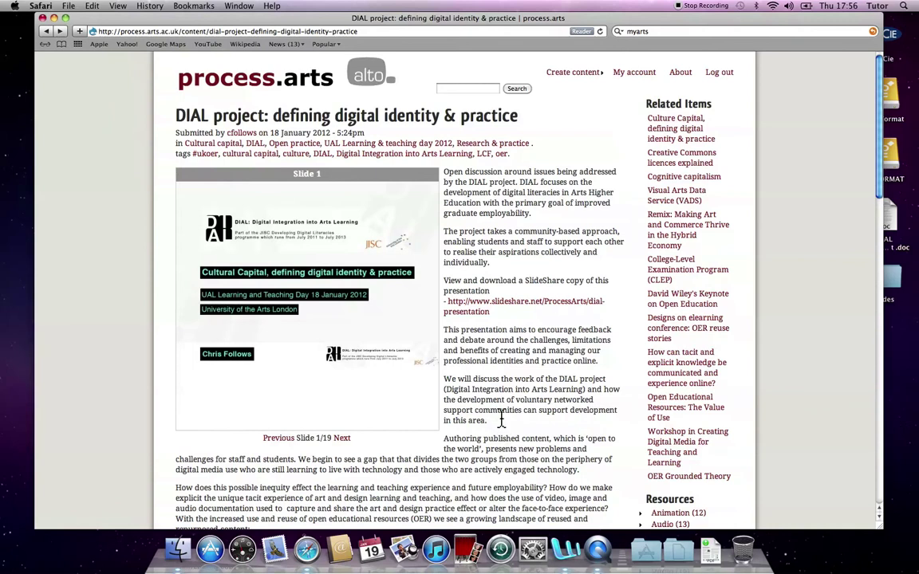
scroll(499, 416, "down", 6)
scroll(499, 414, "down", 20)
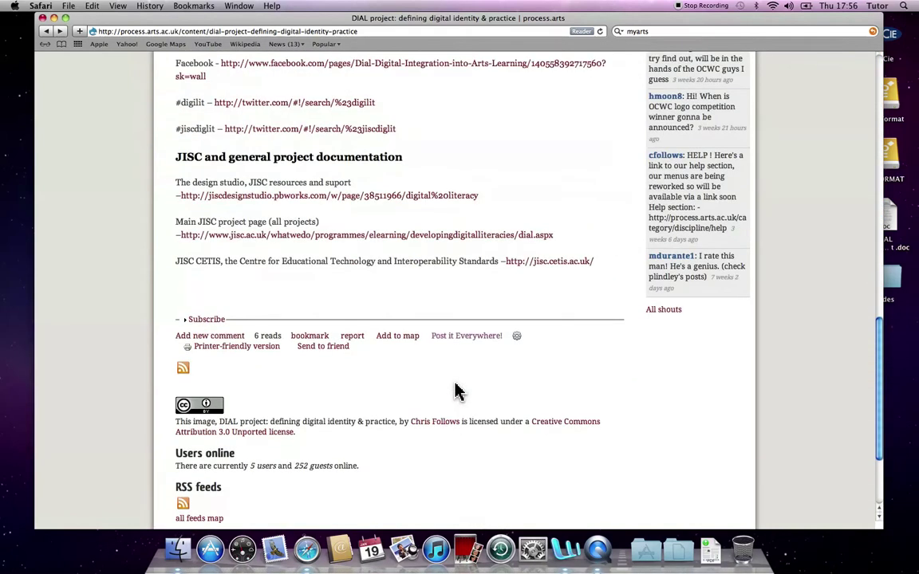
scroll(455, 390, "up", 20)
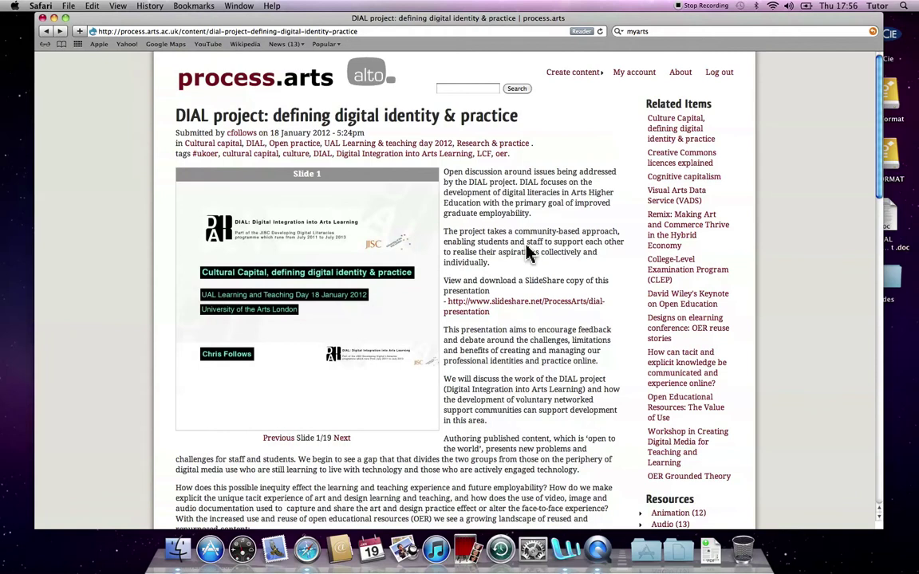
left_click(569, 75)
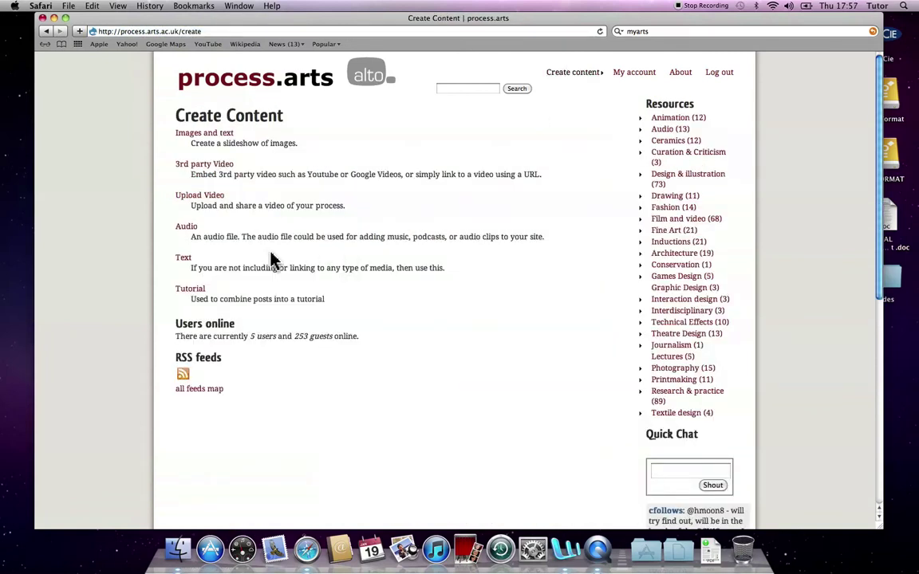
Step: Start a new Text post, then bring Word forward and open a Finder window
left_click(185, 263)
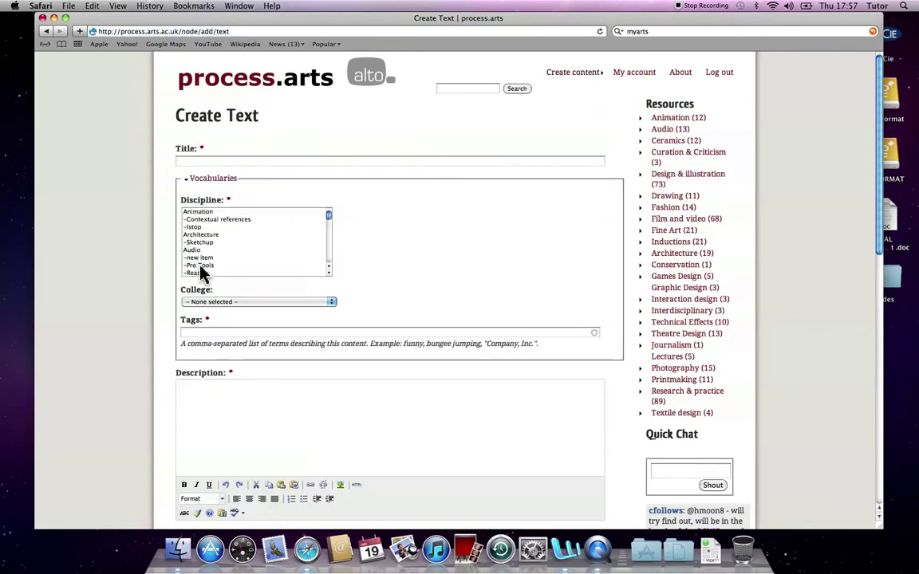
left_click(564, 548)
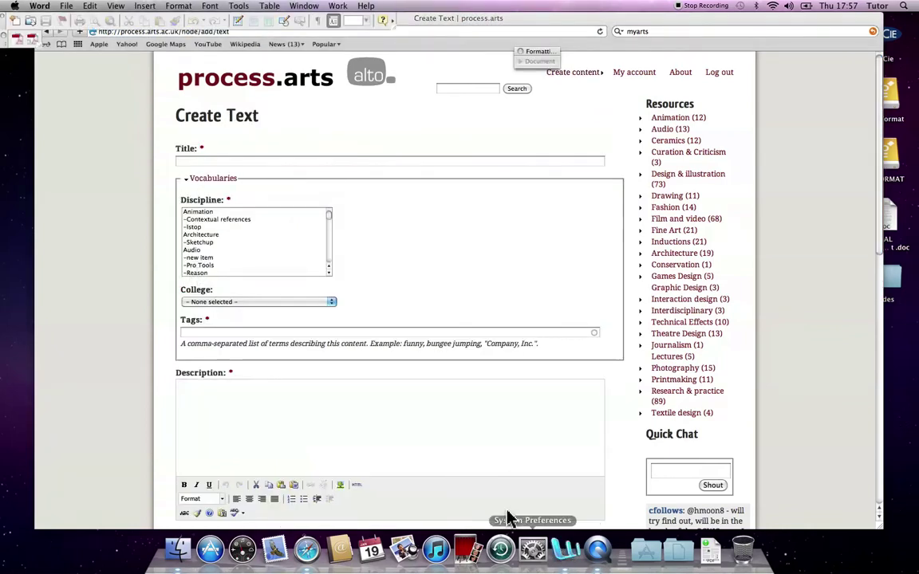
left_click(177, 551)
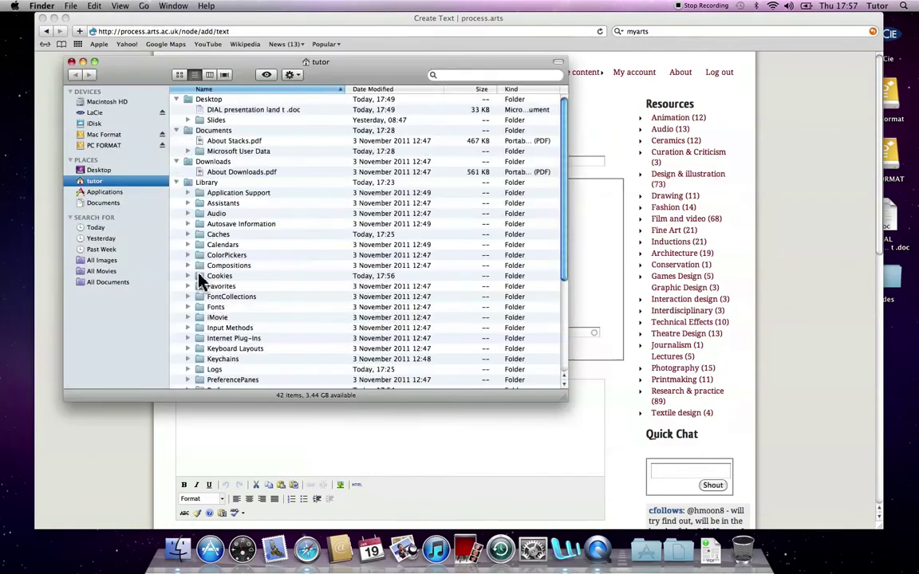
Step: Open 'DIAL presentation land t .doc' from the Desktop in Word
left_click(90, 171)
double_click(190, 101)
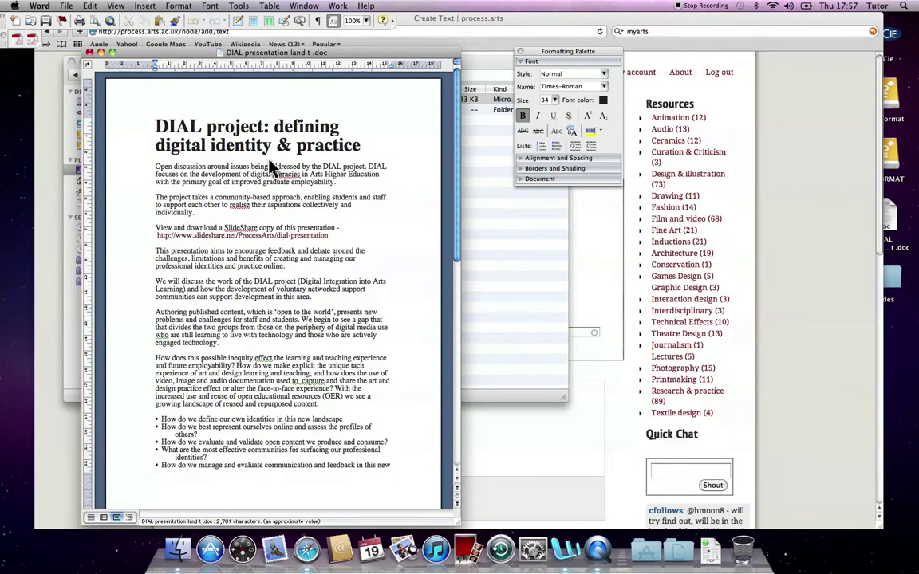
Step: Copy the Word heading and paste it as the post title 'DIAL project: defining digital identity & practice'
left_click_drag(359, 145, 154, 126)
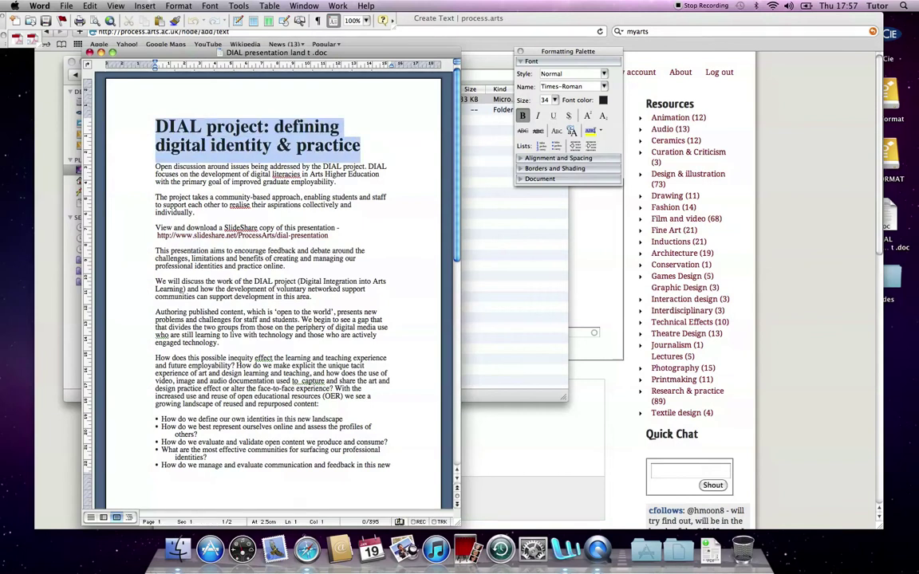
key("super+c")
key("super+Tab")
key("super+Tab")
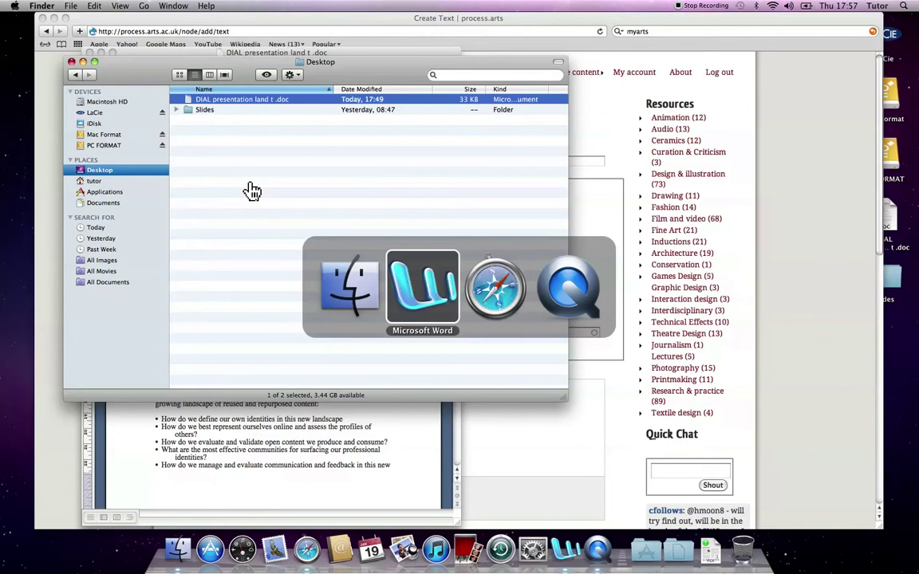
key("super+Tab")
left_click(203, 162)
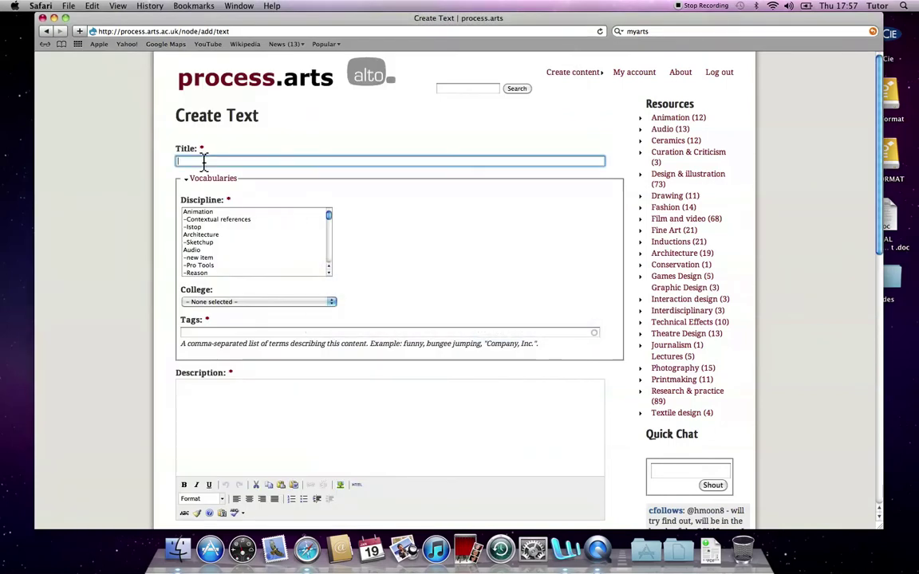
key("super+v")
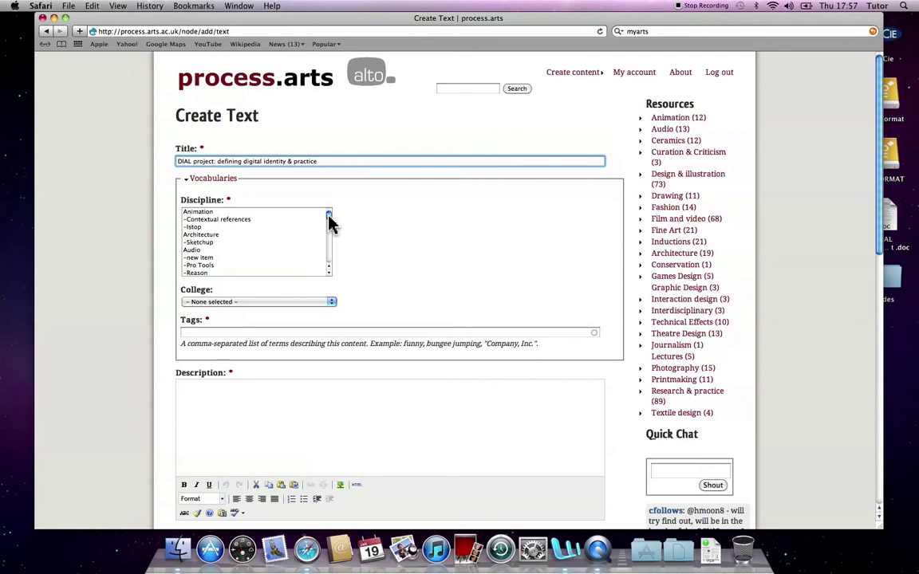
Step: Select UAL Learning & teaching day 2012 as the sole discipline, leaving Student interviews and SCORE research unselected
left_click_drag(329, 223, 332, 273)
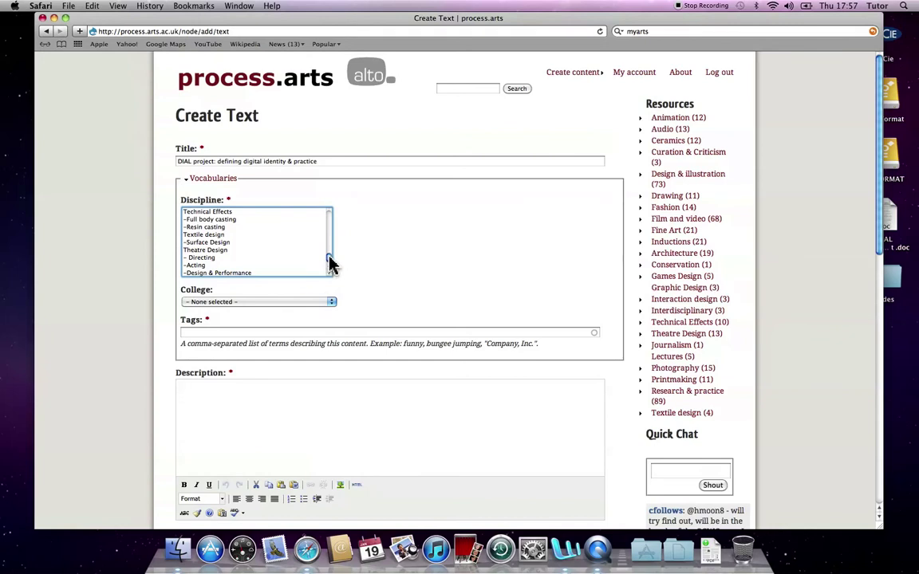
scroll(332, 264, "up", 1)
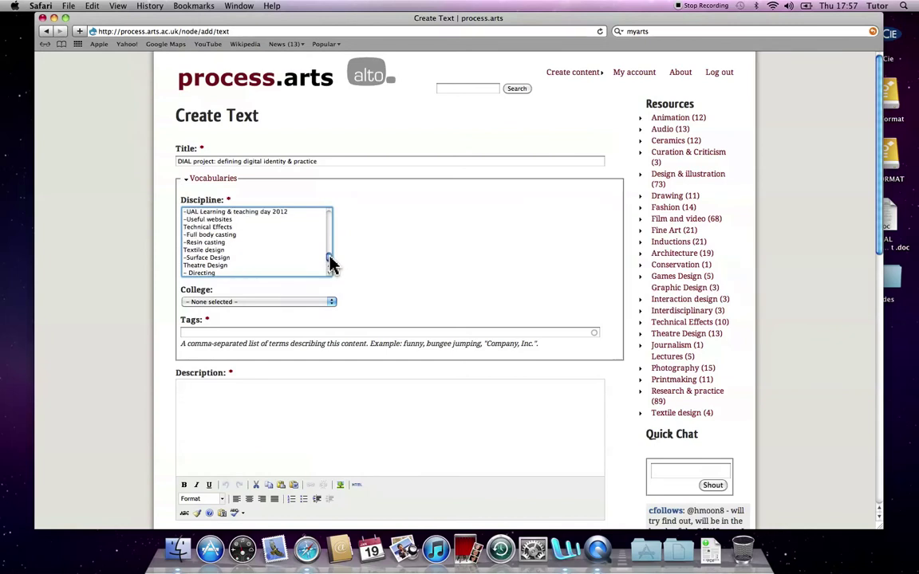
mouse_move(331, 264)
left_mouse_down()
mouse_move(336, 226)
mouse_move(335, 263)
left_mouse_up()
left_click(281, 227)
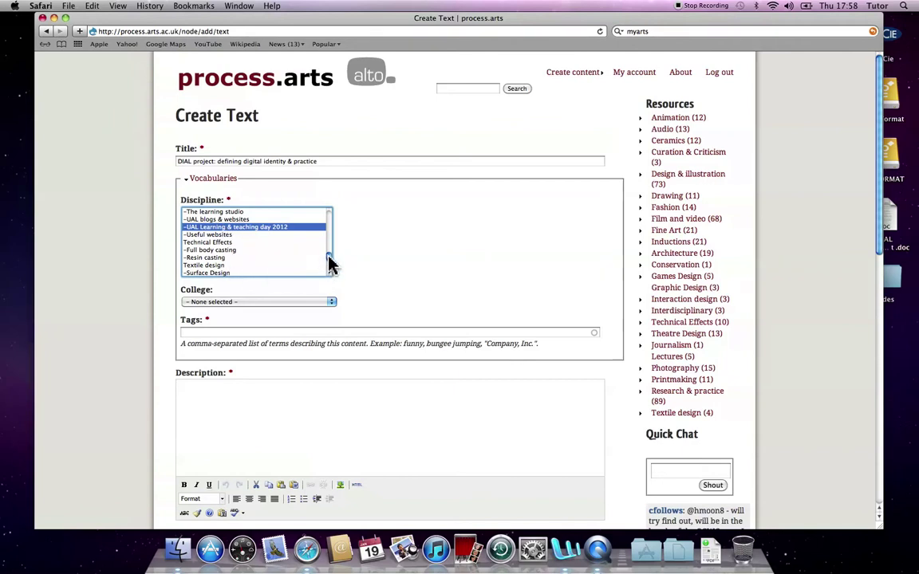
scroll(330, 262, "up", 3)
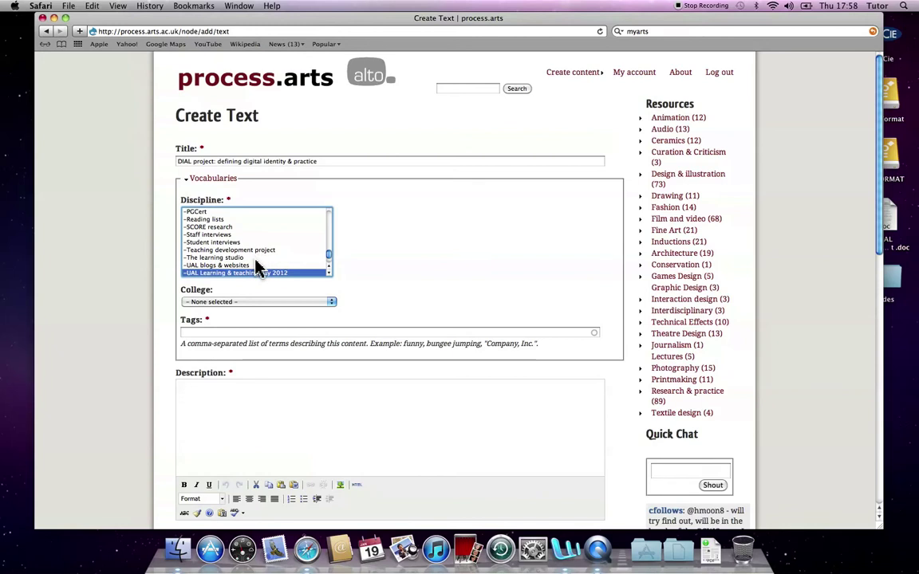
left_click(213, 243, "super")
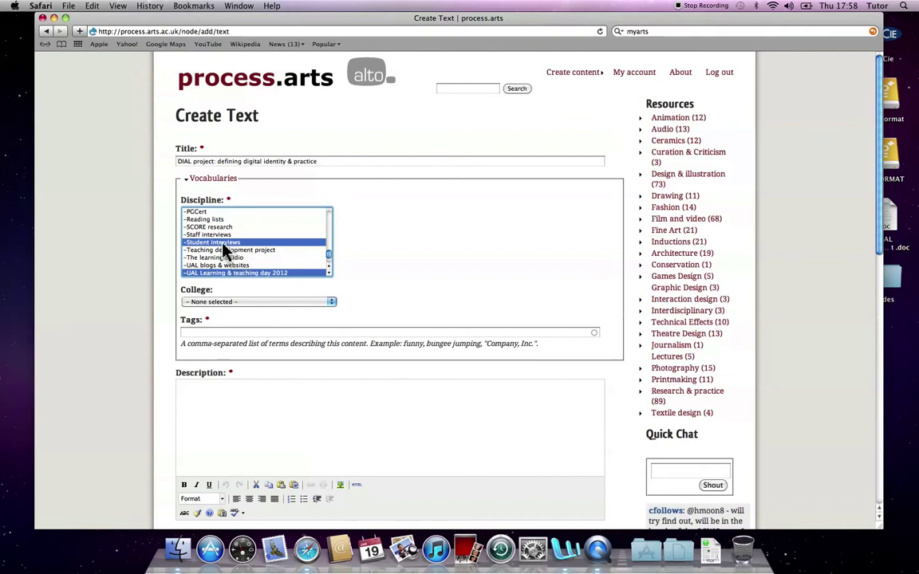
left_click(210, 227, "super")
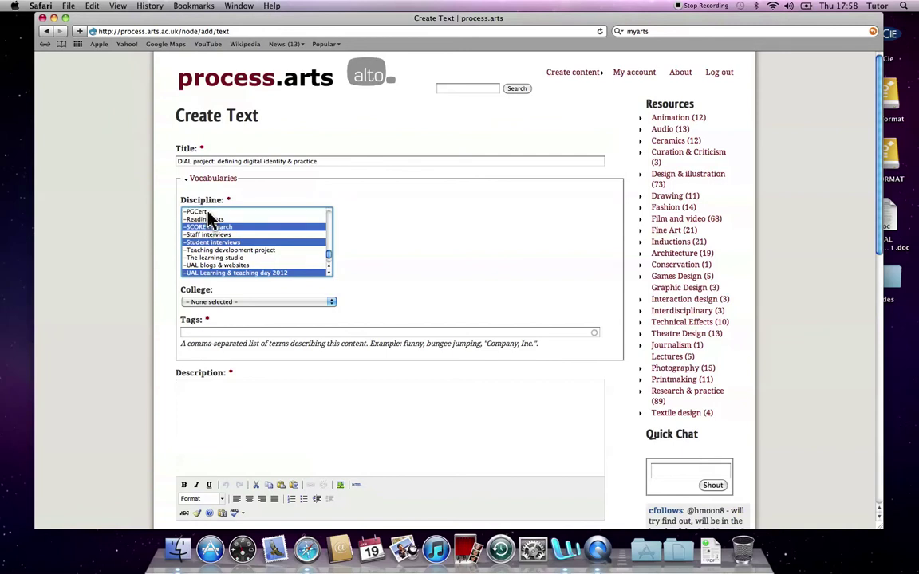
left_click(211, 228, "super")
left_click(209, 243, "super")
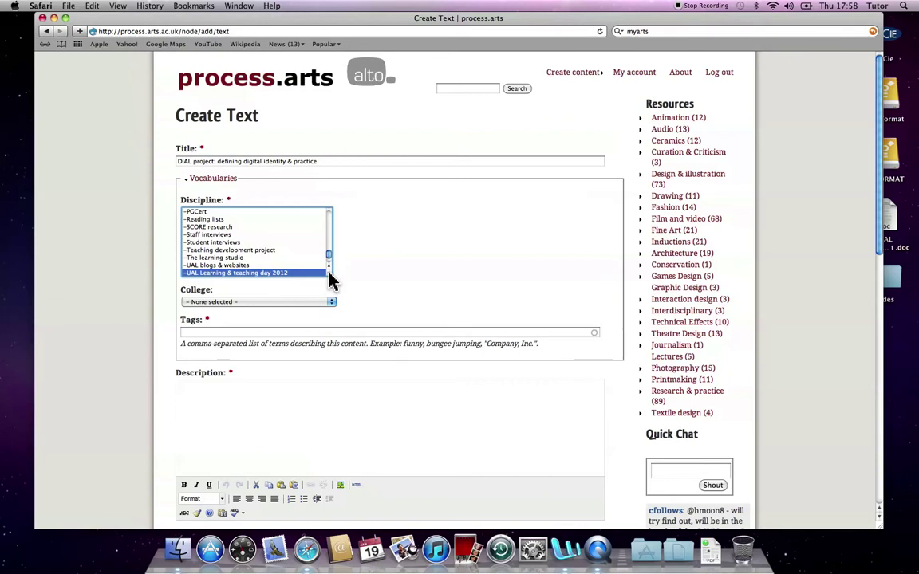
scroll(328, 274, "down", 2)
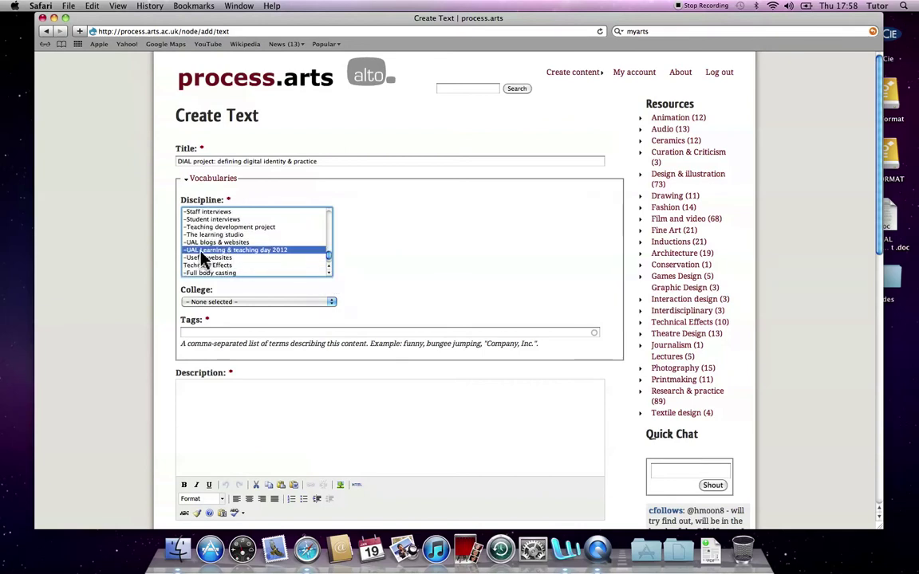
Step: Pick London College of Fashion in the College dropdown and enter tags oer, DIAL and digital
left_click(327, 304)
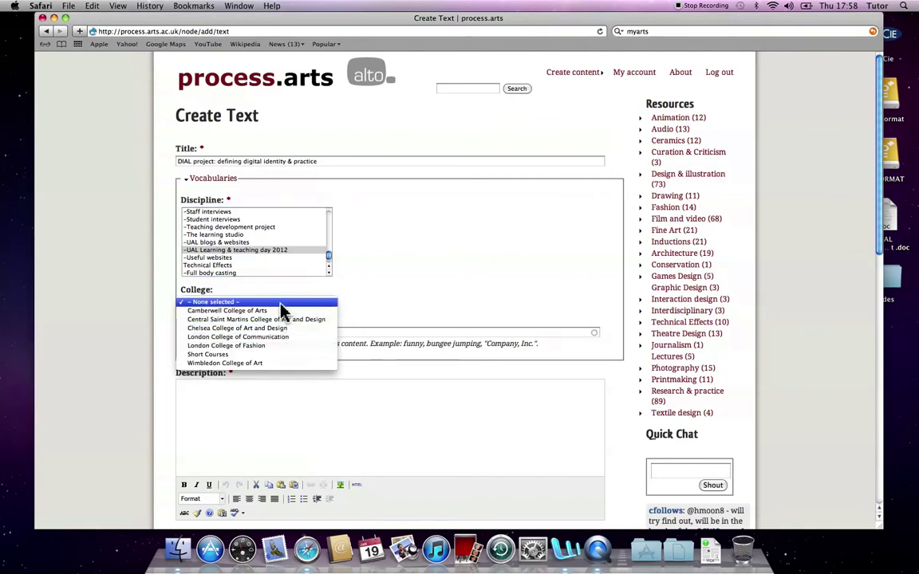
left_click(259, 346)
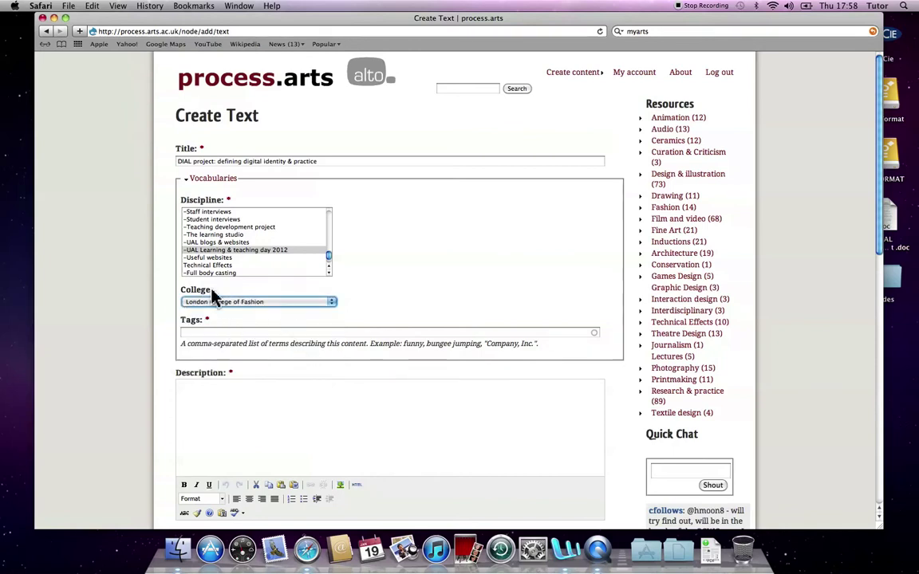
left_click(259, 333)
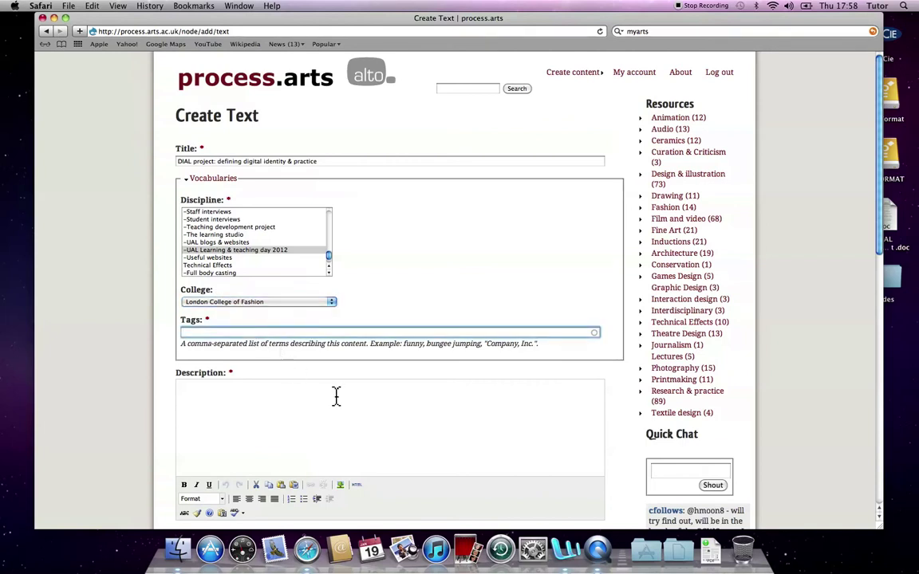
type("oer")
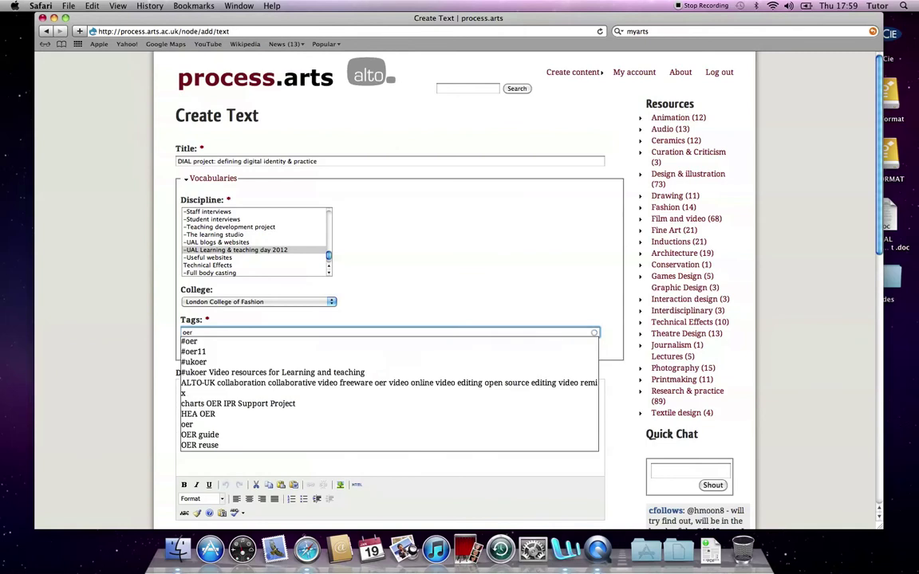
type(", dial")
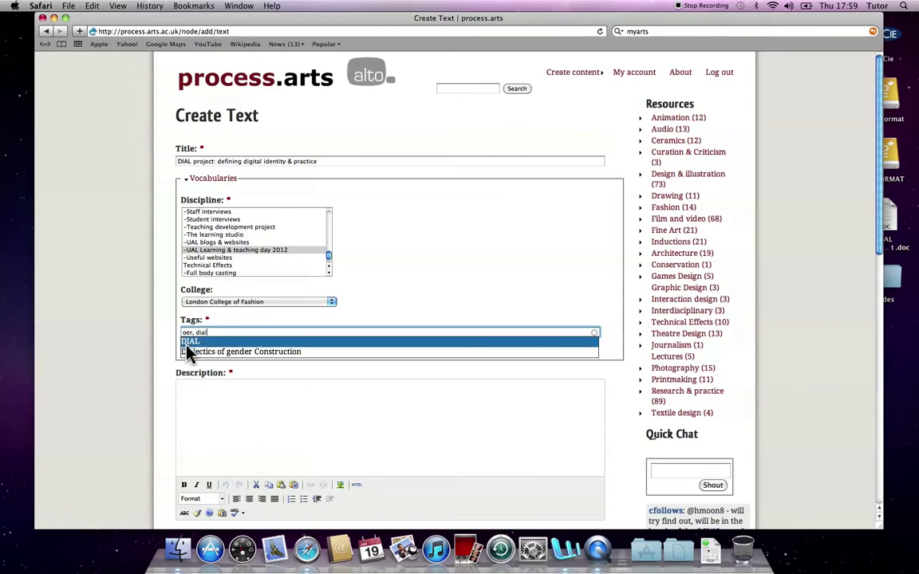
left_click(191, 343)
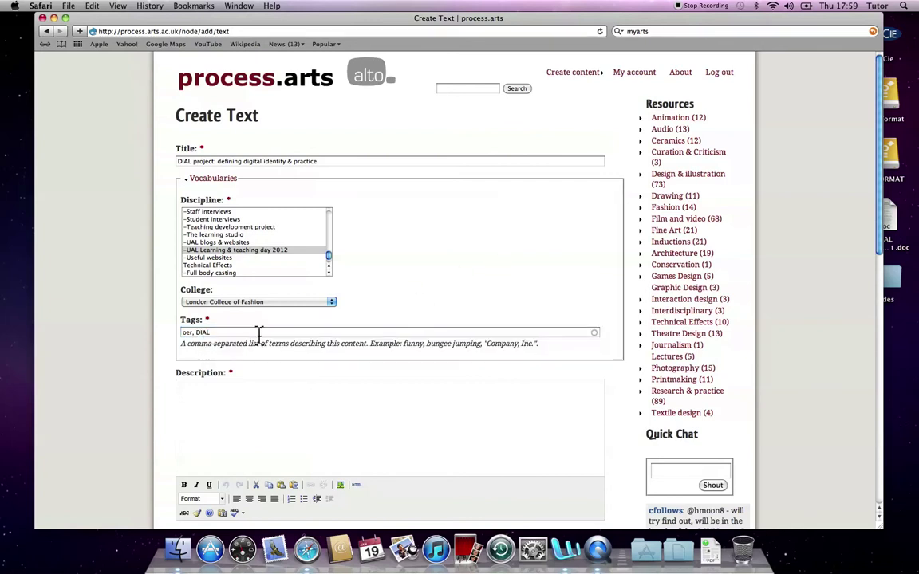
left_click(219, 332)
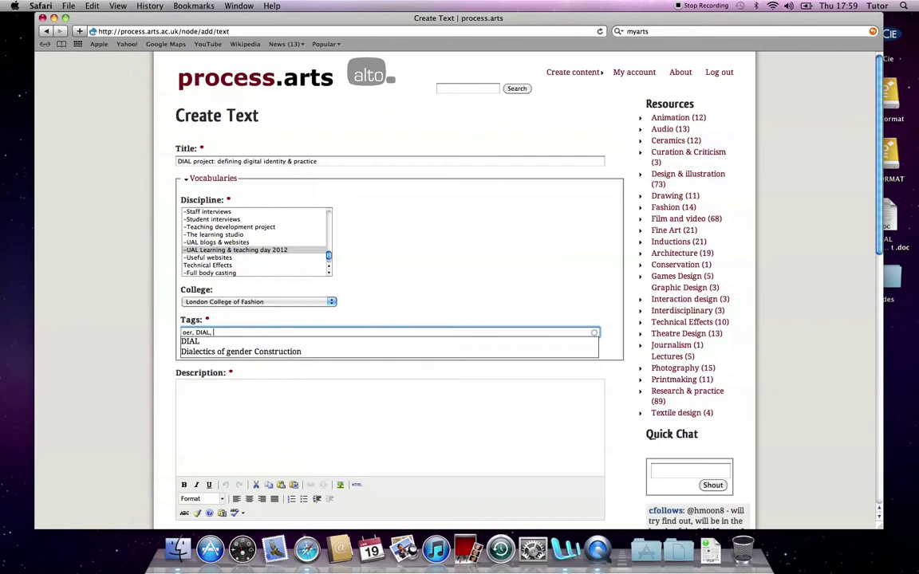
type("di")
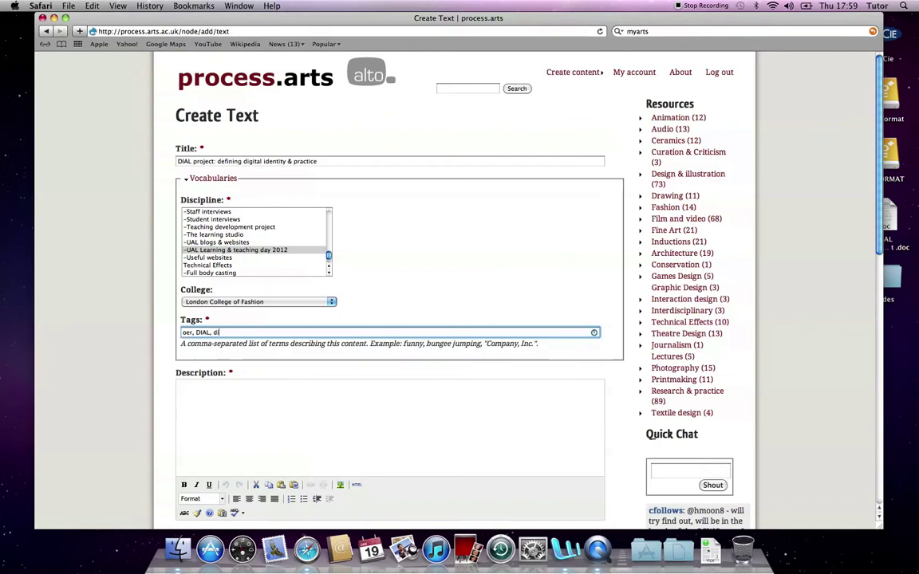
type("gital")
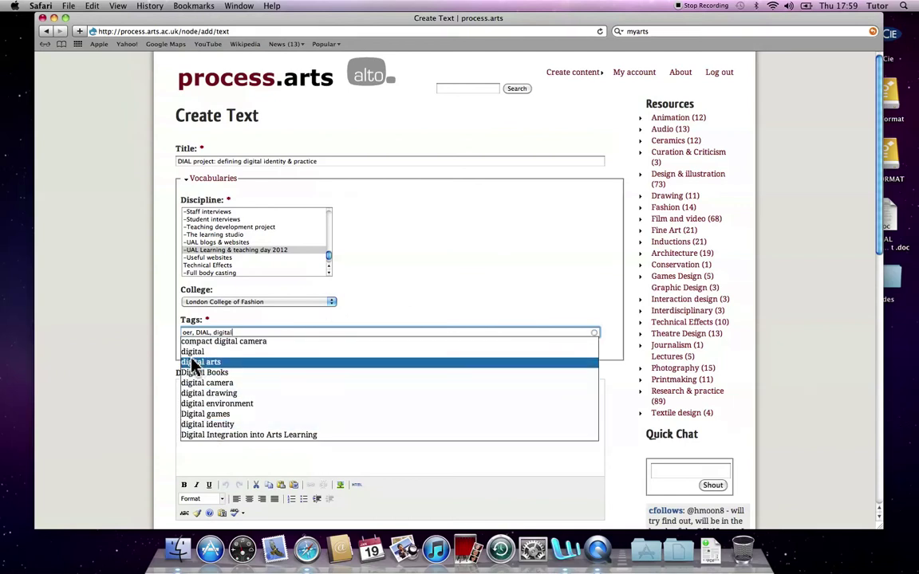
left_click(192, 352)
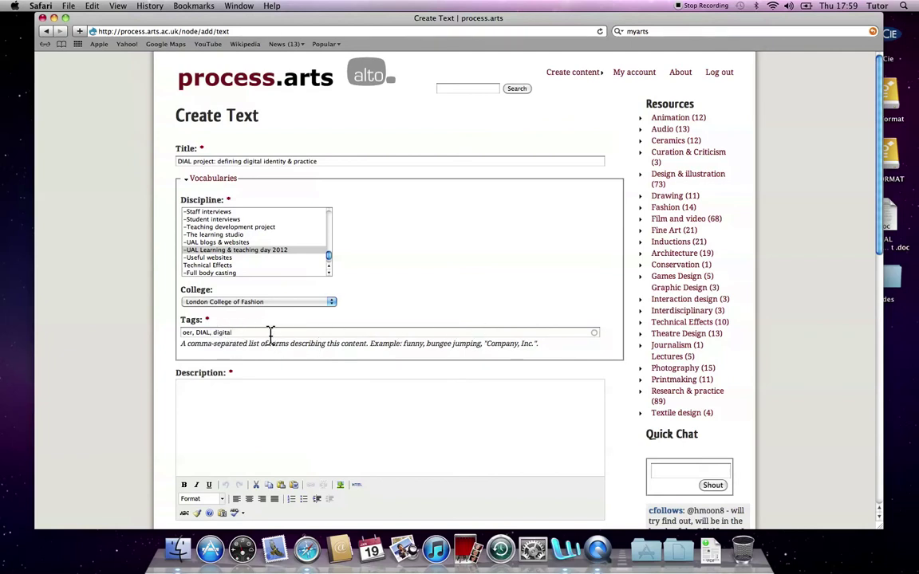
Step: Type stray test text into the Description field and erase it
scroll(263, 335, "down", 3)
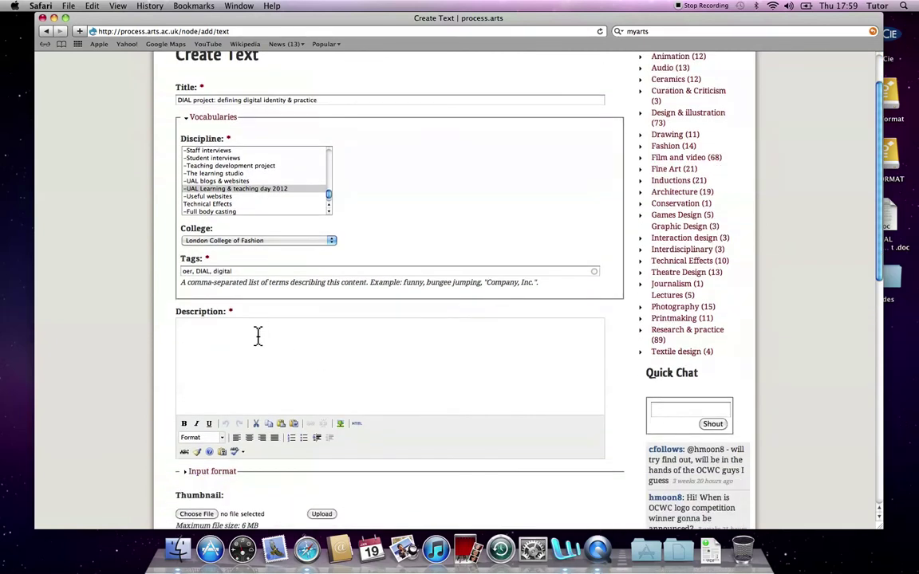
type("fi uifeiu fgiufg")
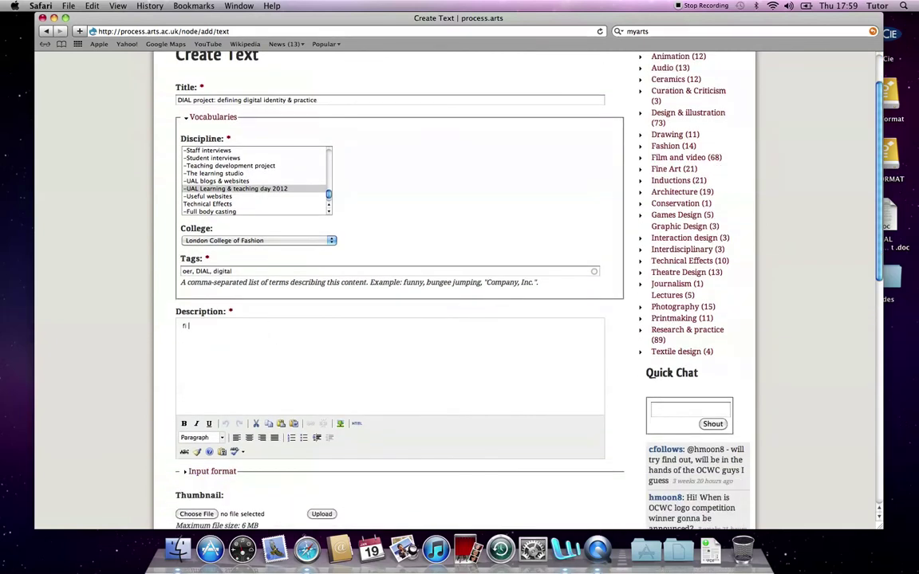
key("BackSpace")
key("BackSpace")
key("BackSpace")
key("BackSpace")
key("BackSpace")
key("BackSpace")
key("BackSpace")
key("BackSpace")
key("BackSpace")
key("BackSpace")
key("BackSpace")
key("BackSpace")
key("BackSpace")
key("BackSpace")
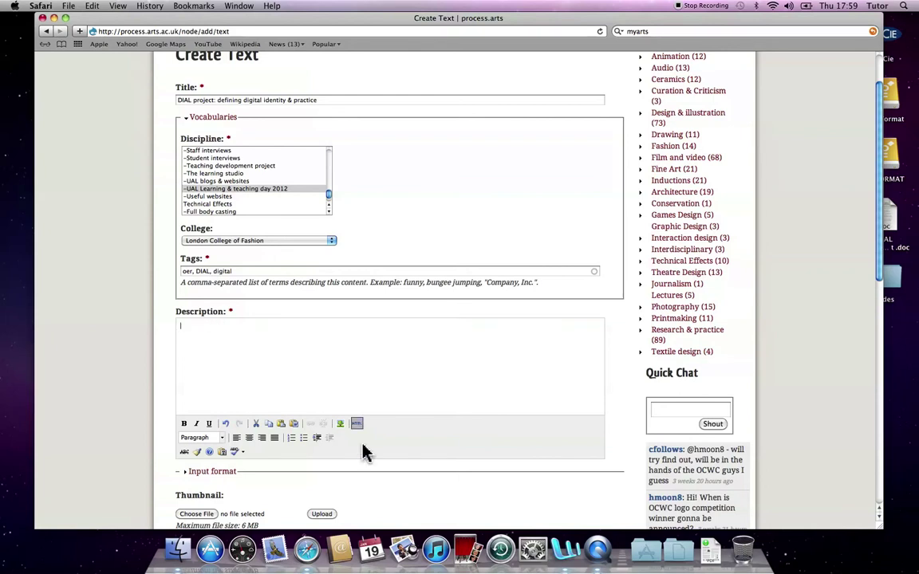
Step: Copy all of the DIAL presentation text in Word, then return to the browser form
left_click(564, 549)
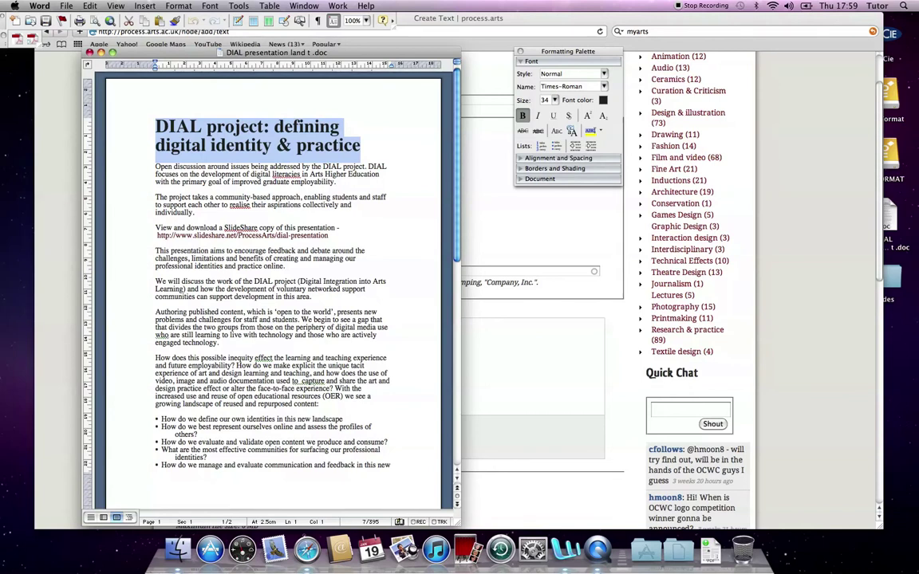
left_click_drag(156, 126, 237, 322)
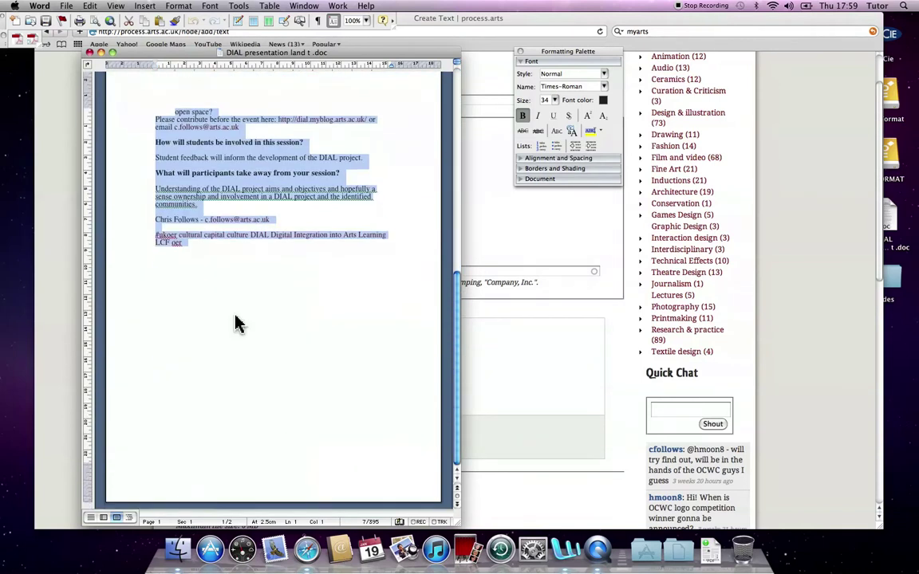
left_click(90, 6)
left_click(100, 57)
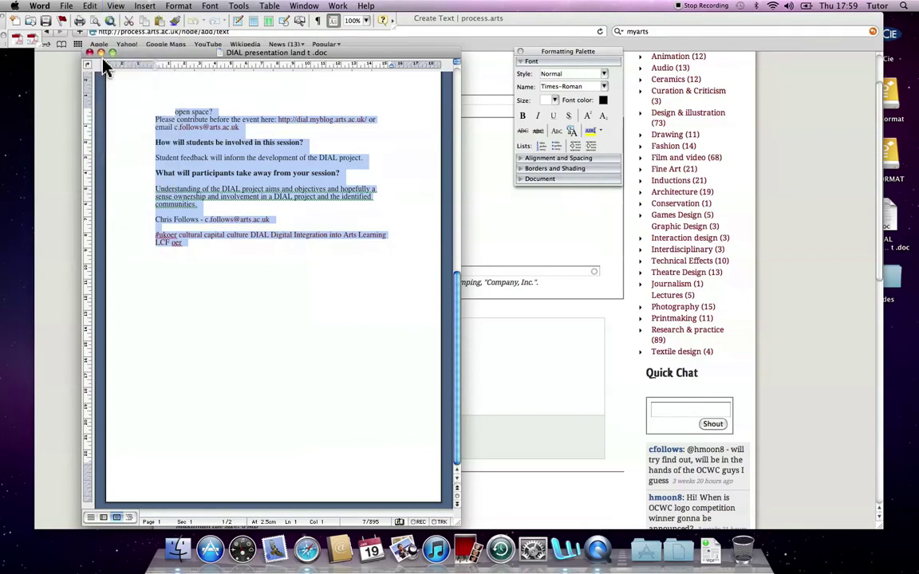
left_click(482, 248)
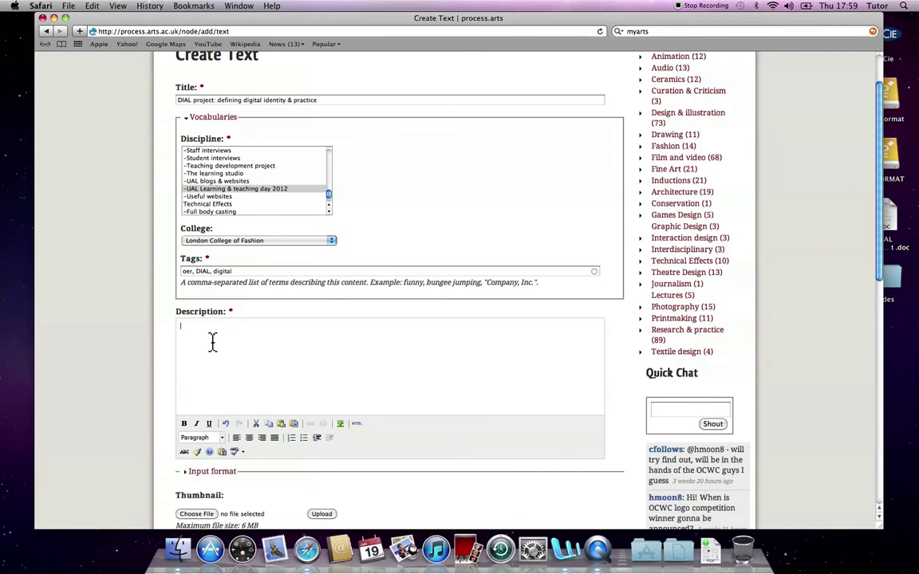
Step: Paste the copied DIAL project text, SlideShare link included, into Description through the Paste from Word box
left_click(270, 359)
left_click(92, 6)
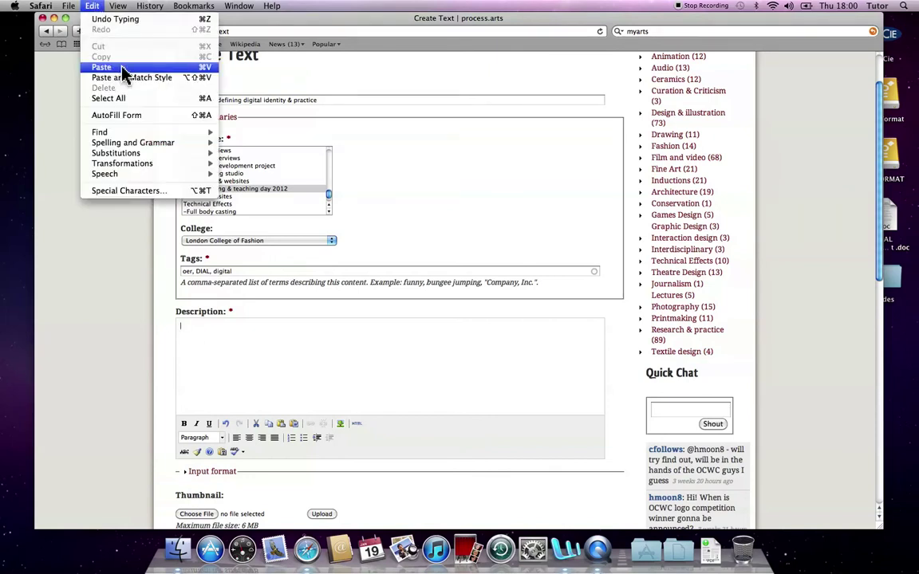
left_click(287, 342)
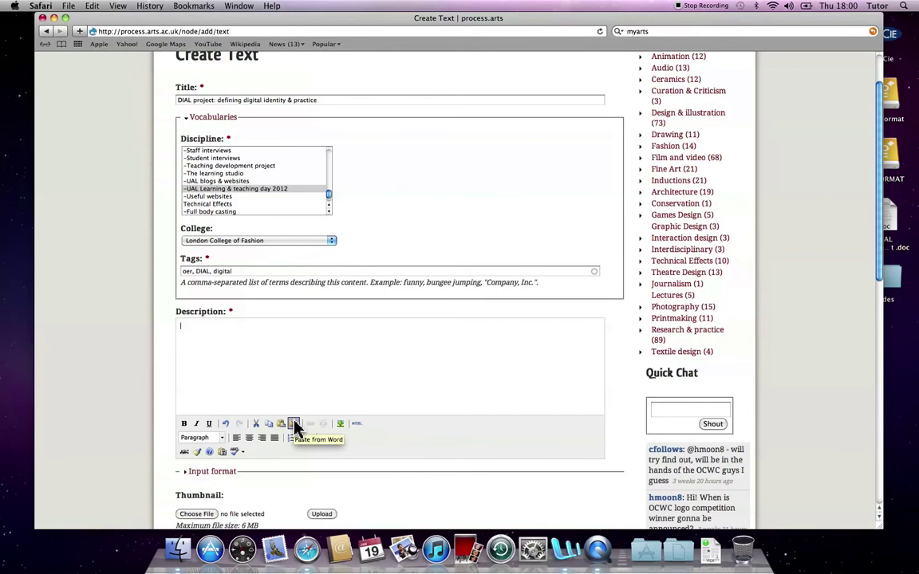
left_click(295, 427)
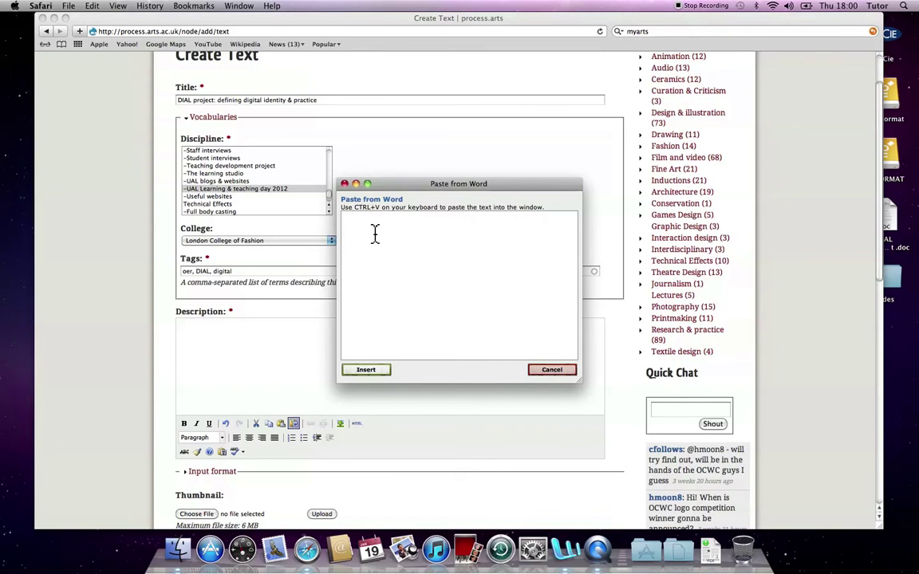
key("super+v")
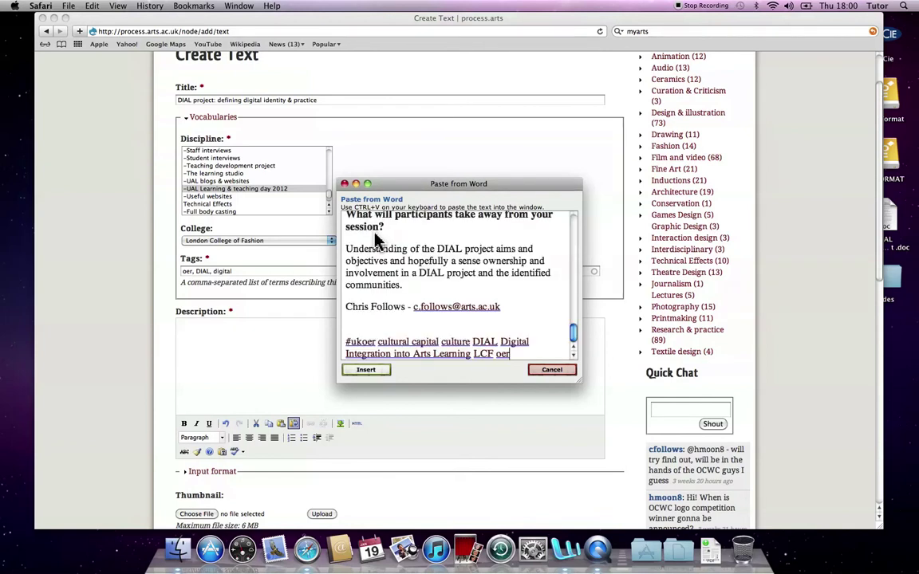
left_click_drag(578, 338, 574, 217)
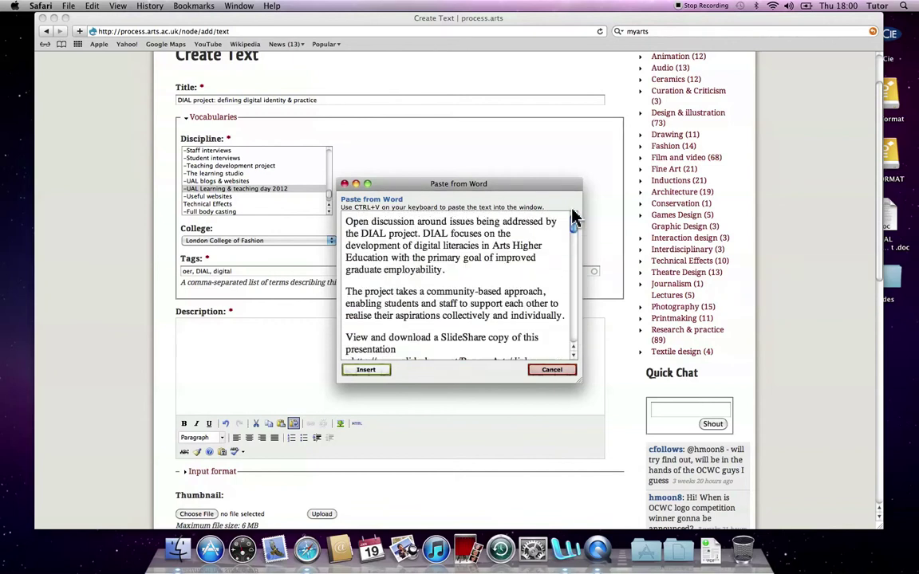
left_click(368, 370)
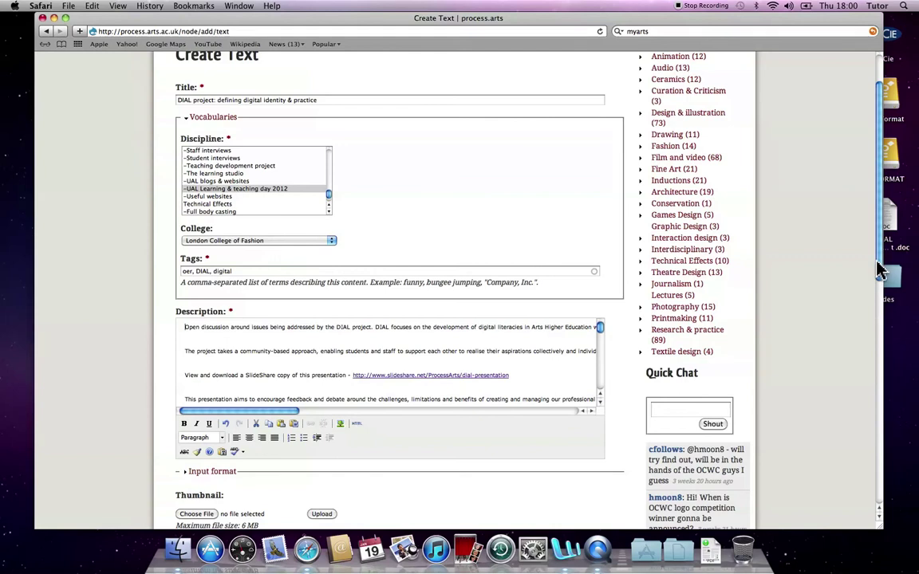
Step: Choose slide 18.jpg from Desktop > Slides as the thumbnail and upload it at 120x90
left_click_drag(881, 269, 829, 359)
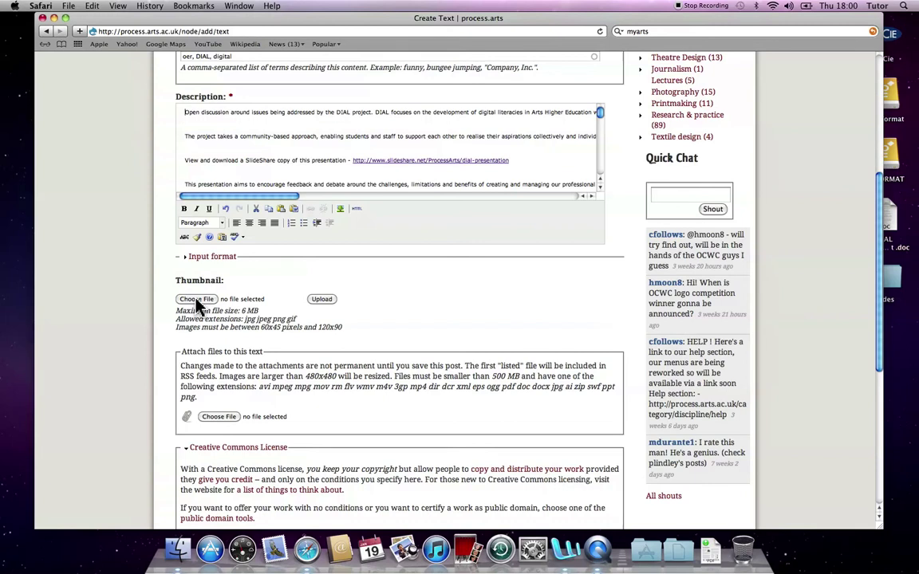
left_click(196, 300)
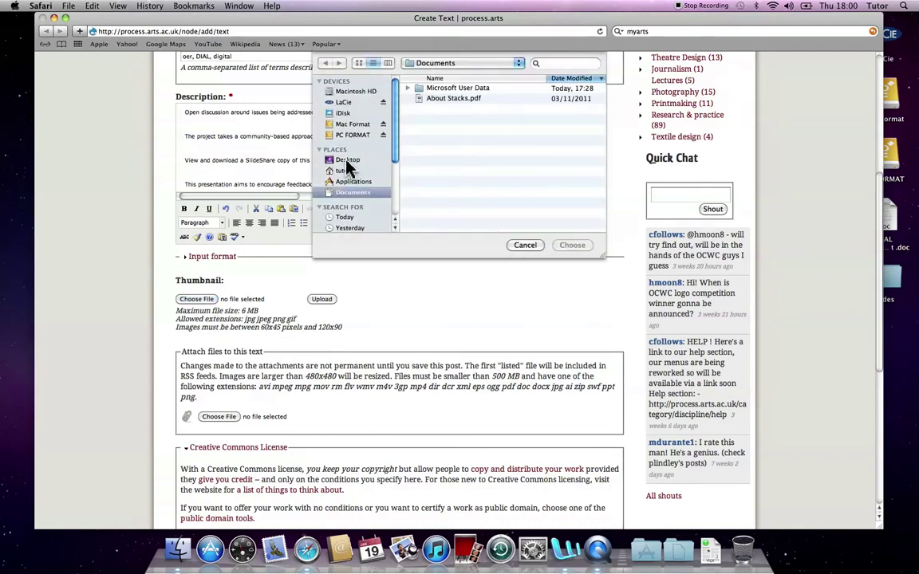
left_click(347, 161)
double_click(423, 98)
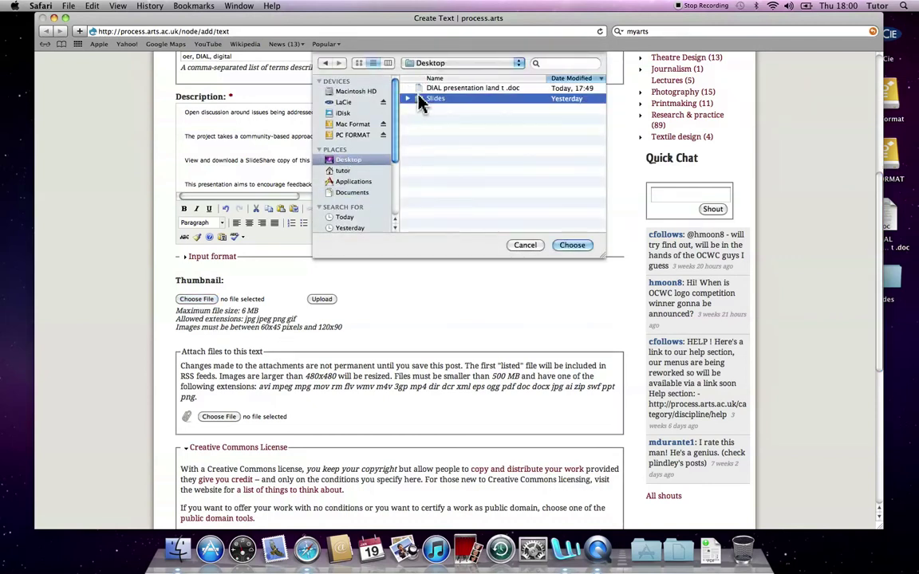
left_click(444, 98)
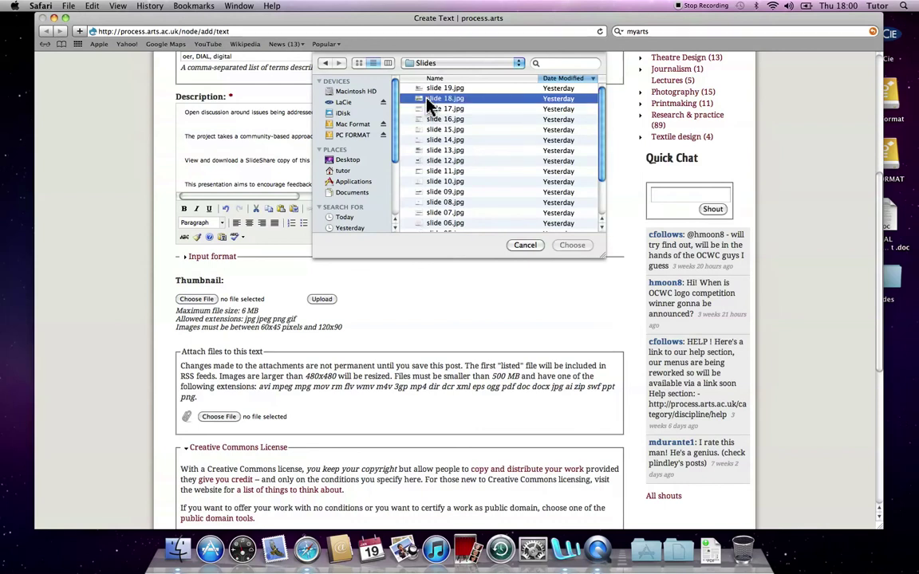
left_click(574, 246)
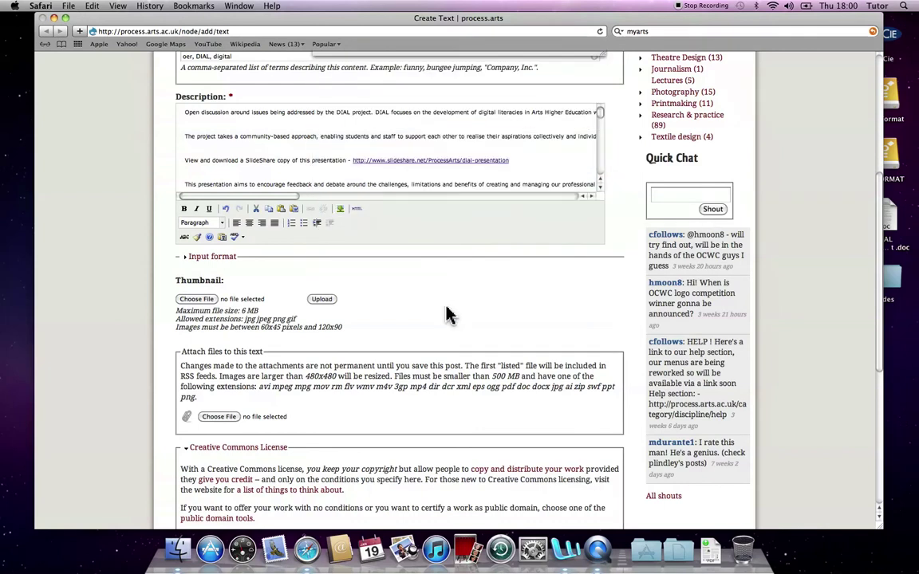
left_click(321, 301)
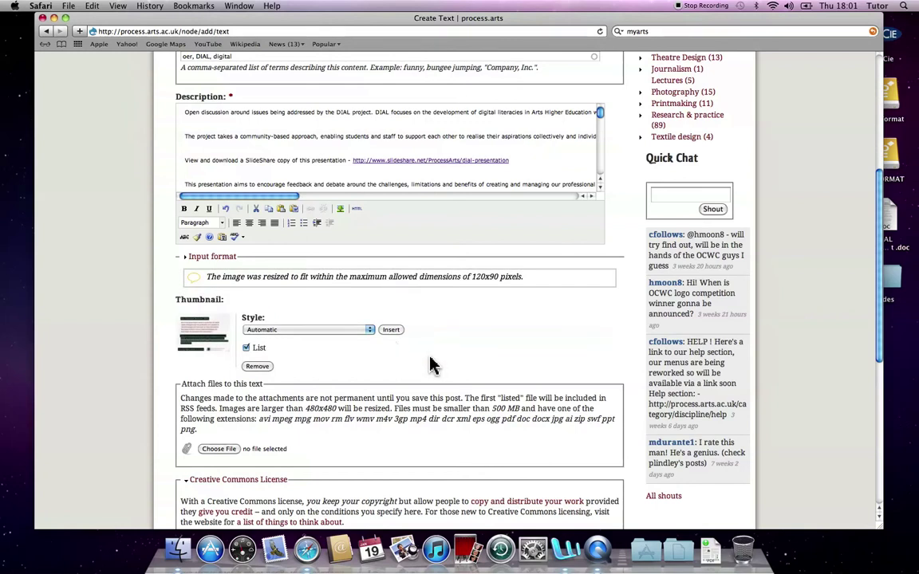
scroll(431, 364, "down", 5)
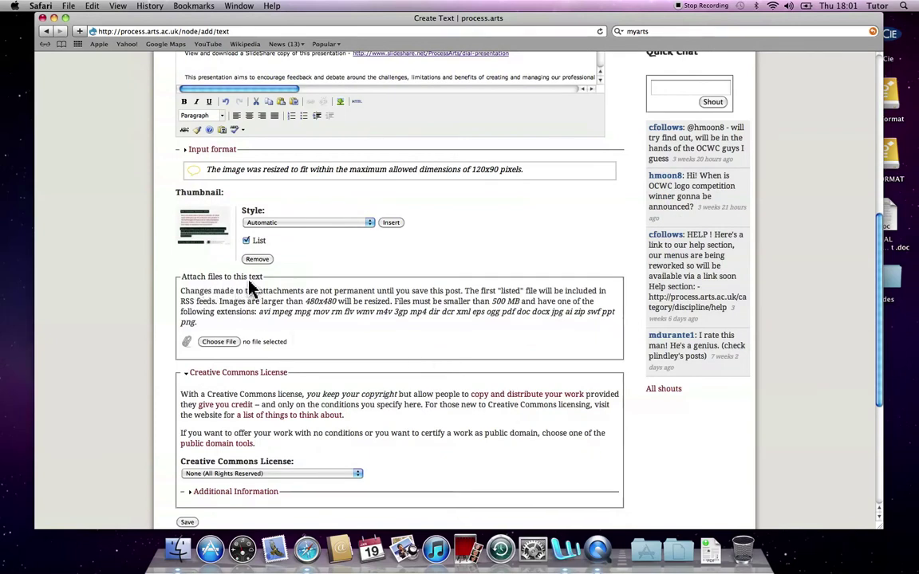
Step: Attach dial_presentation_land_t_.doc from the Desktop and mark it as listed
left_click(224, 342)
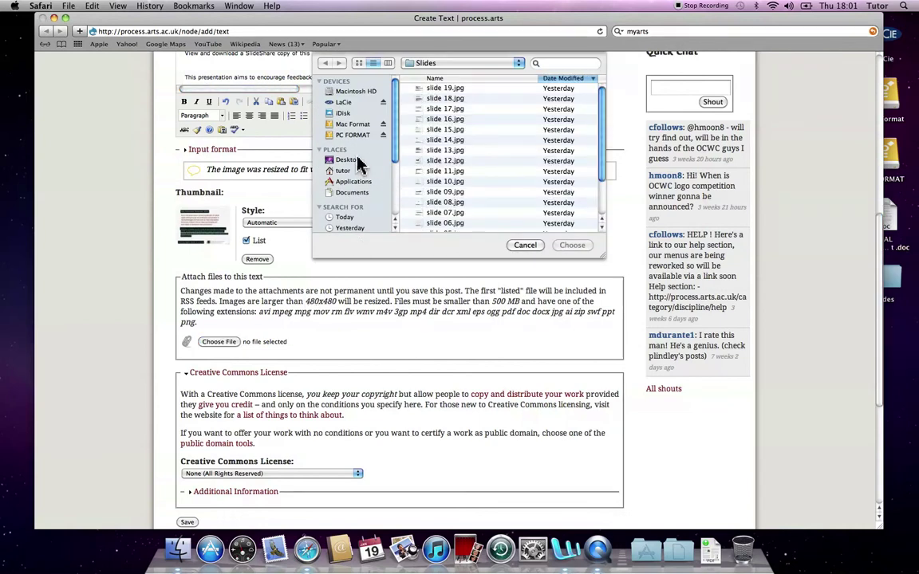
left_click(357, 162)
left_click(431, 90)
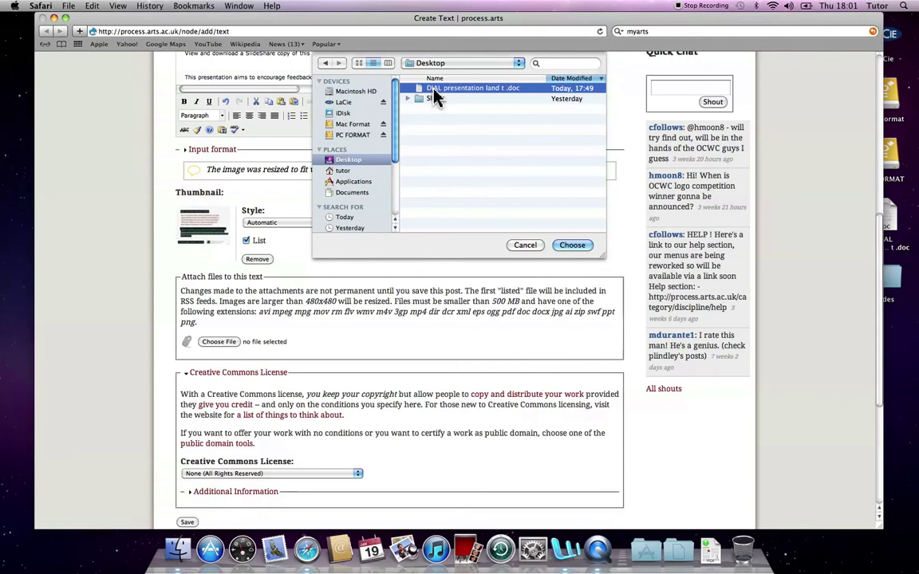
left_click(574, 245)
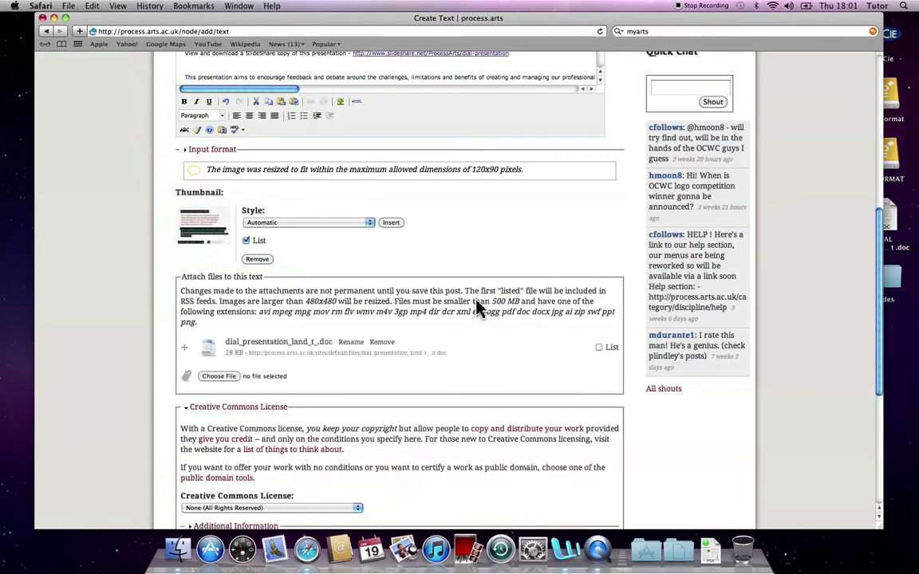
left_click(599, 348)
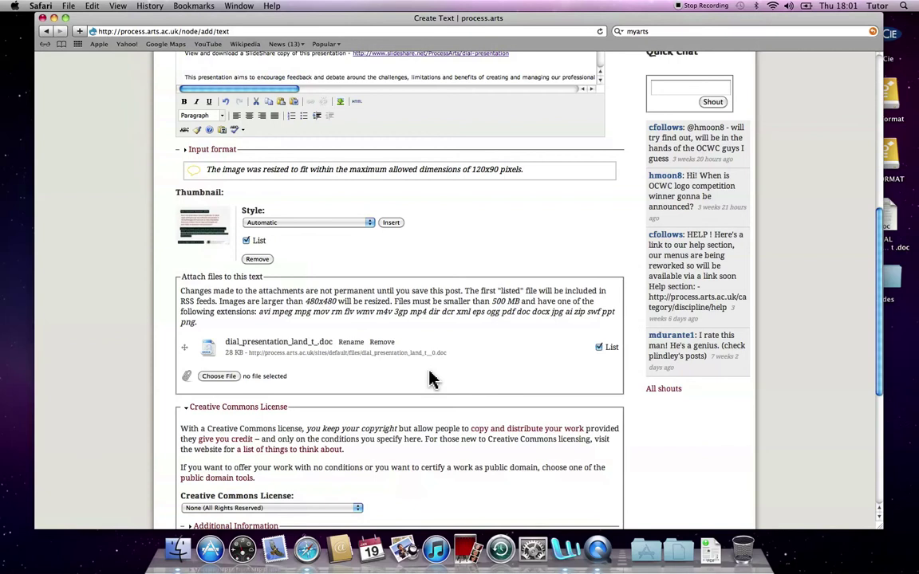
scroll(383, 371, "down", 2)
scroll(371, 381, "down", 5)
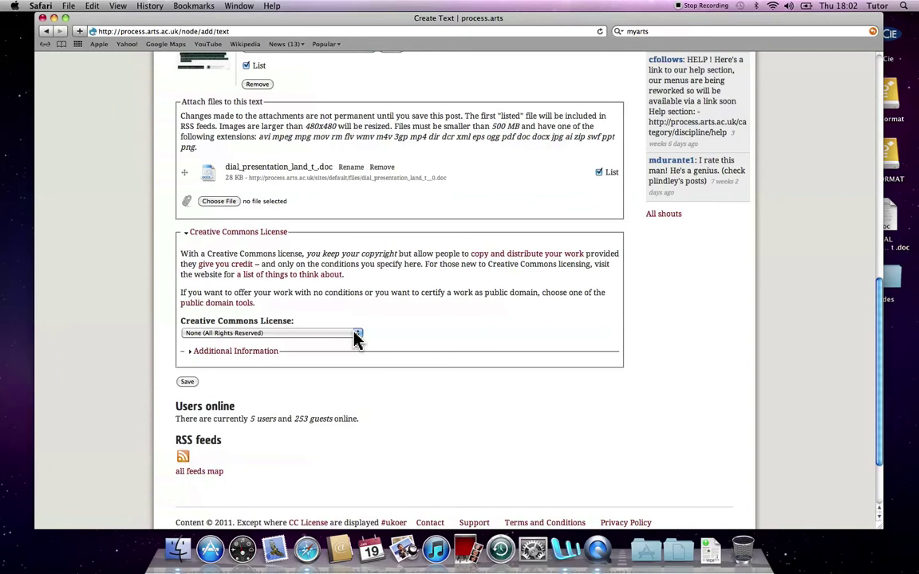
Step: Select Attribution 3.0 Unported as the Creative Commons licence and expand Additional Information
left_click(357, 336)
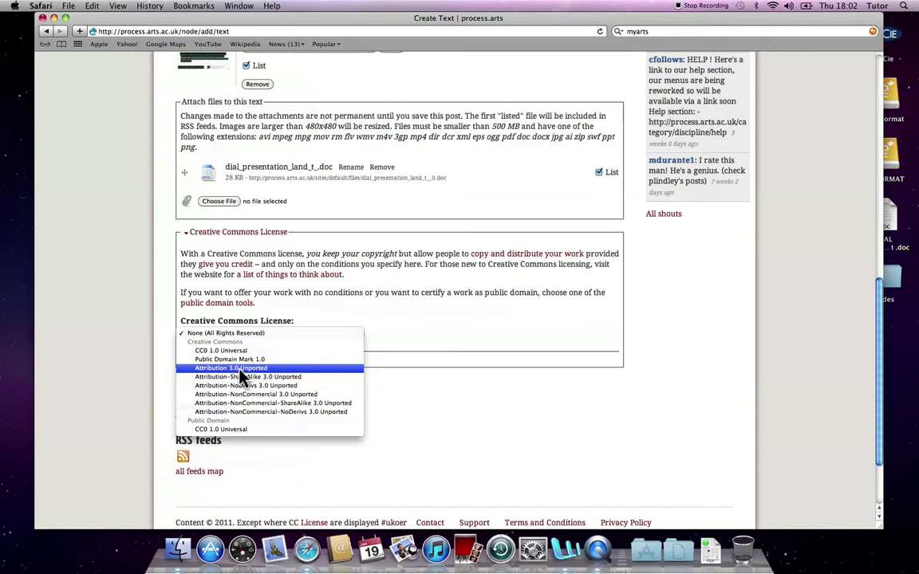
left_click(240, 370)
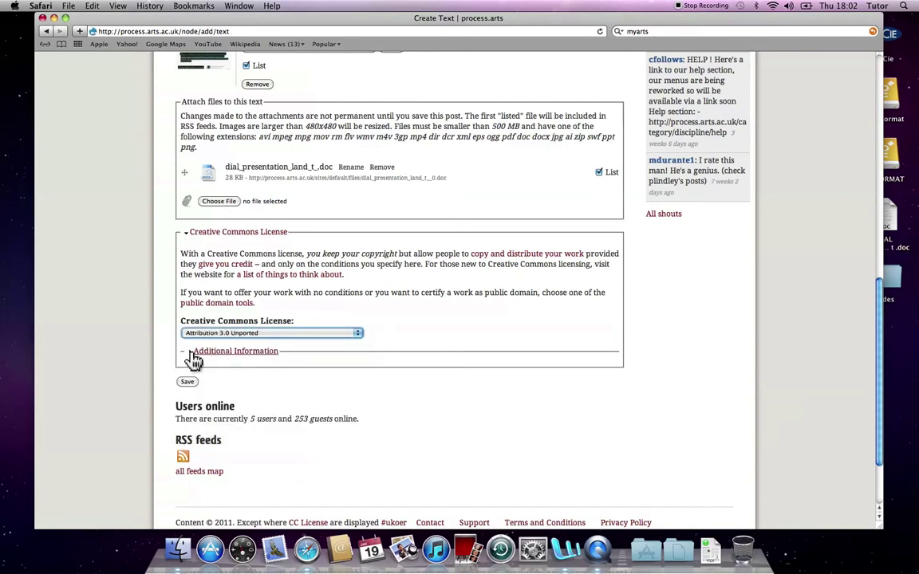
left_click(193, 359)
Step: Enter the author's name as Attribution Name and set Type of licensed work to Text
left_click(223, 268)
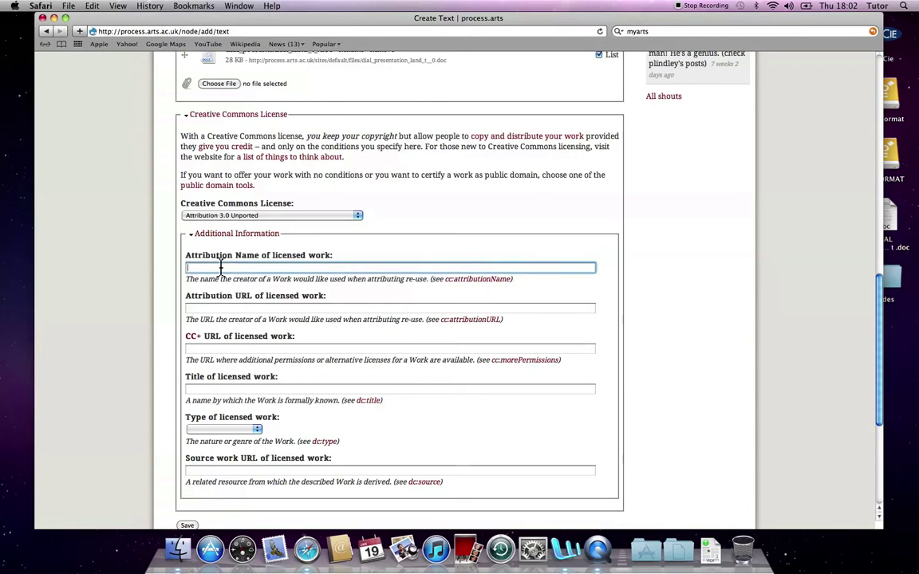
type("Chris Follows")
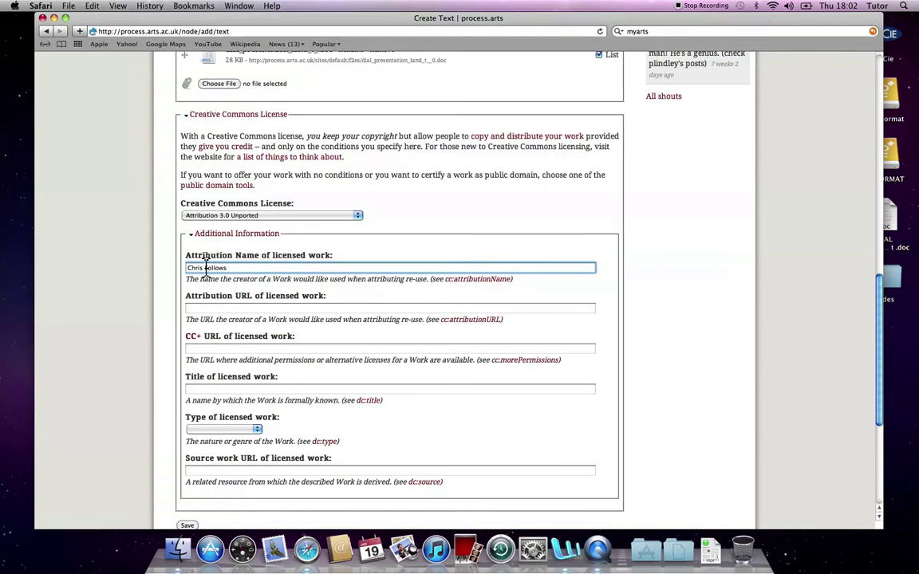
scroll(256, 436, "down", 3)
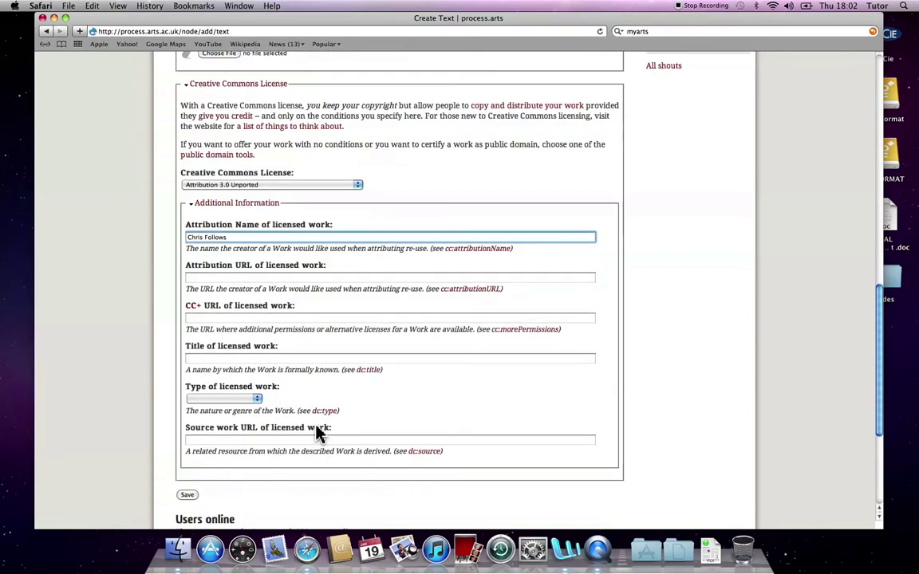
left_click(252, 329)
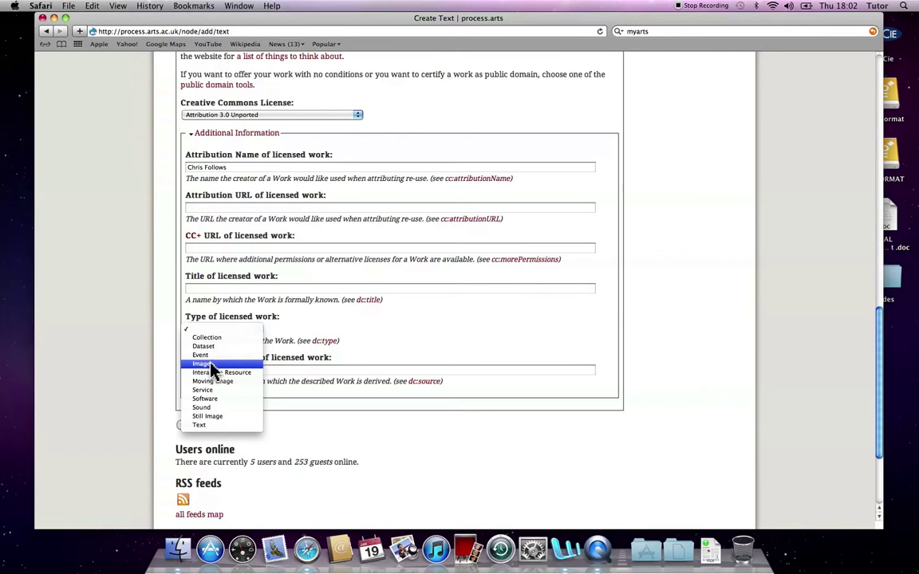
left_click(209, 426)
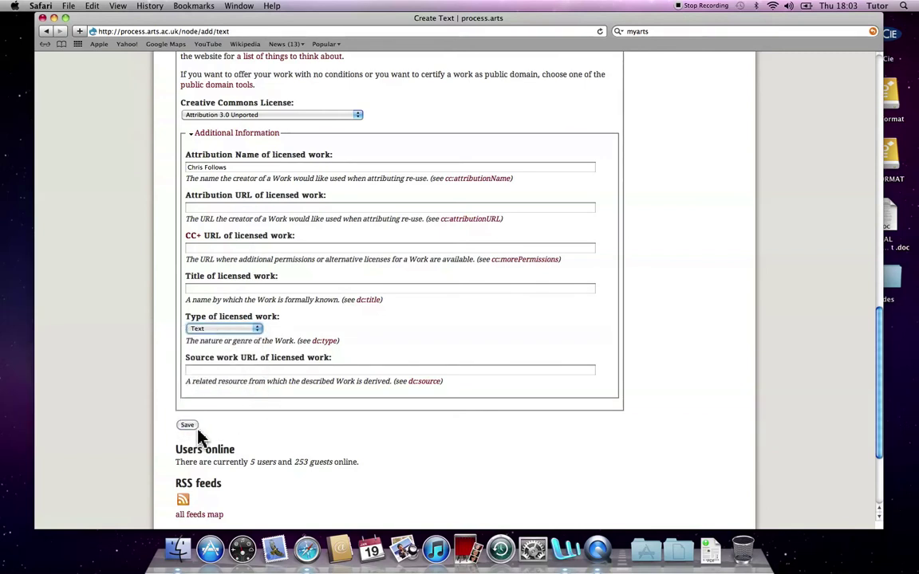
scroll(306, 418, "down", 1)
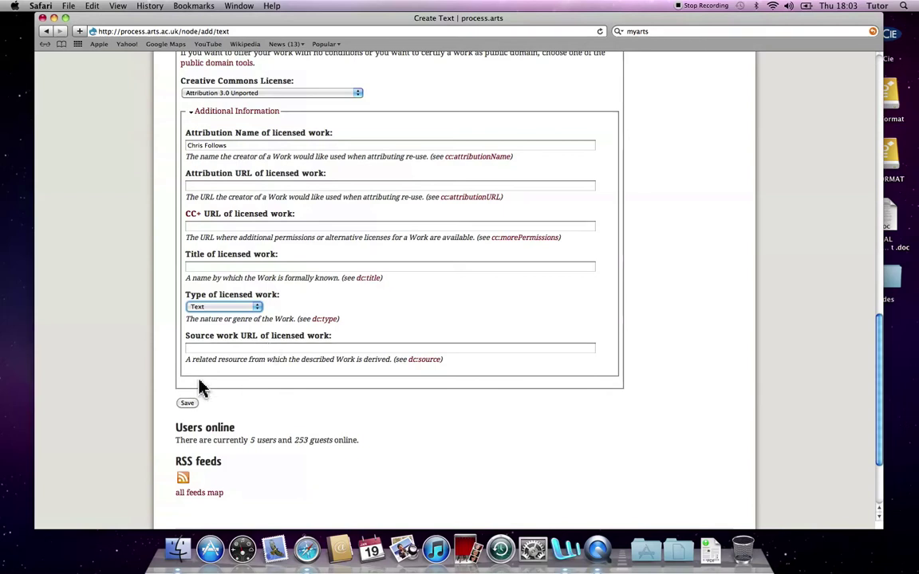
Step: Save the DIAL project post, then reopen its edit form to review the fields
left_click(188, 405)
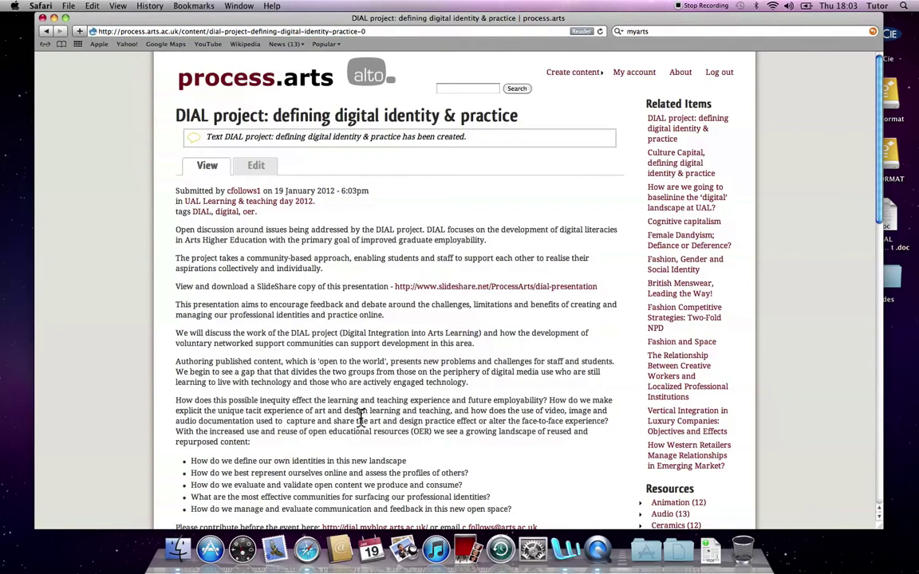
scroll(343, 402, "down", 8)
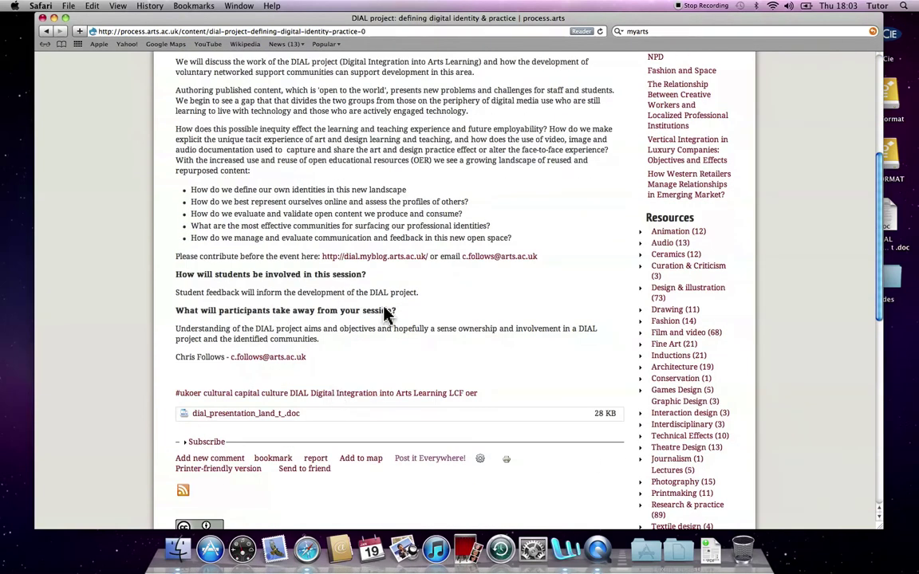
scroll(384, 313, "up", 8)
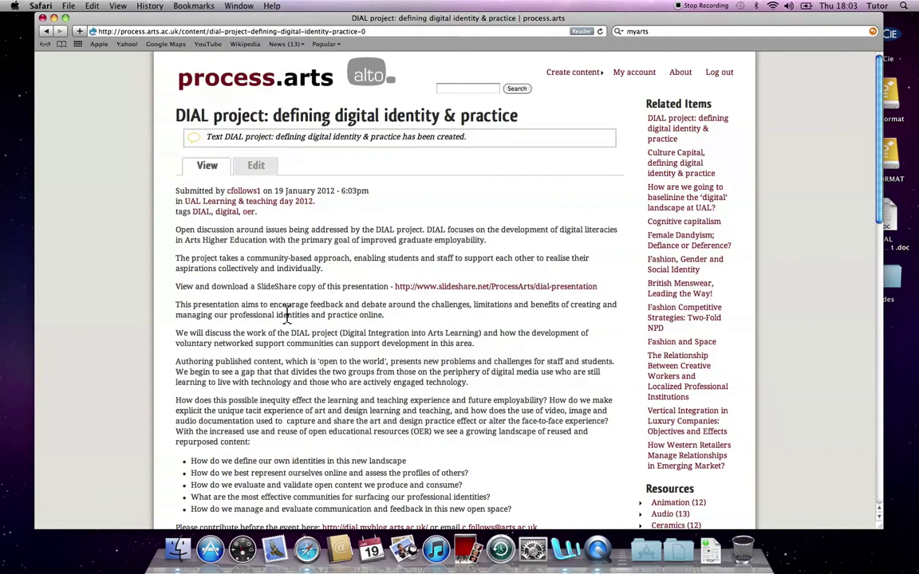
left_click(255, 170)
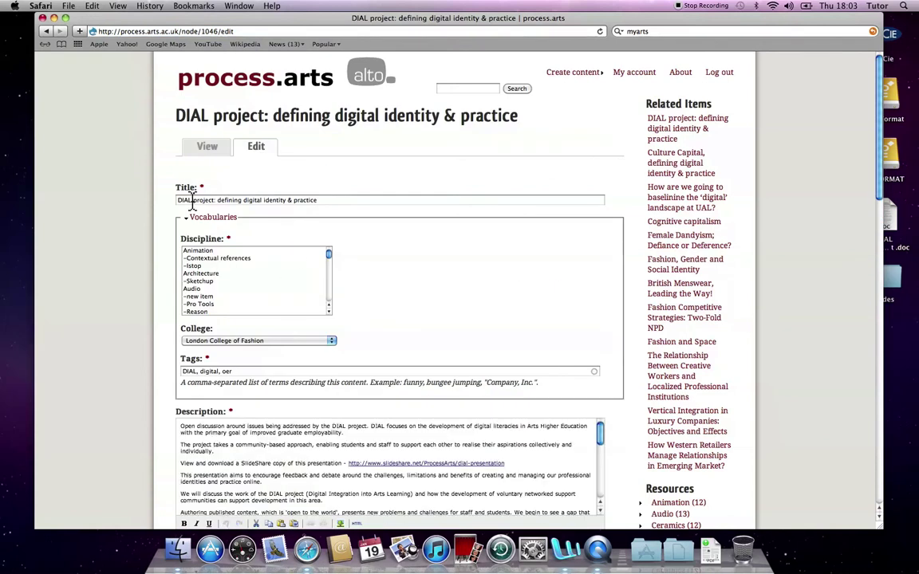
scroll(389, 328, "down", 3)
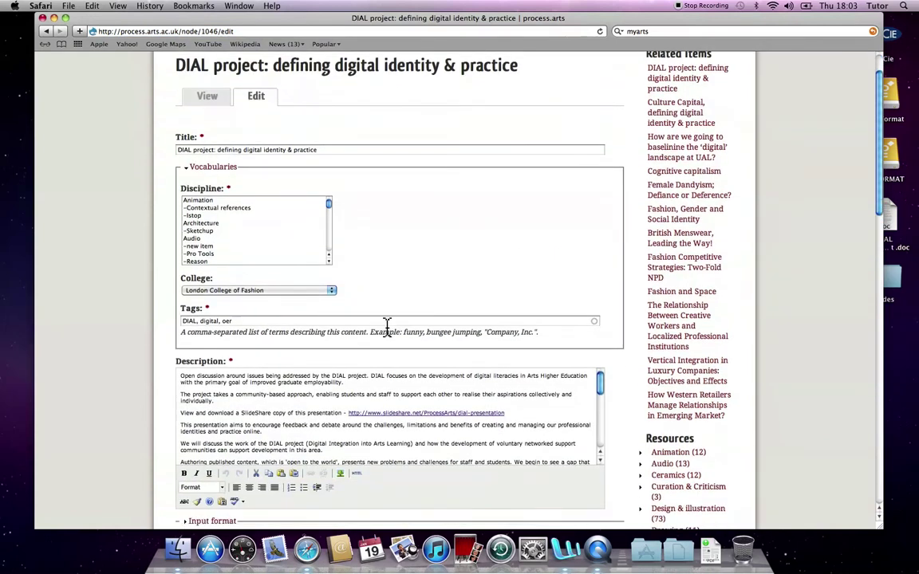
scroll(387, 327, "down", 2)
scroll(351, 303, "down", 1)
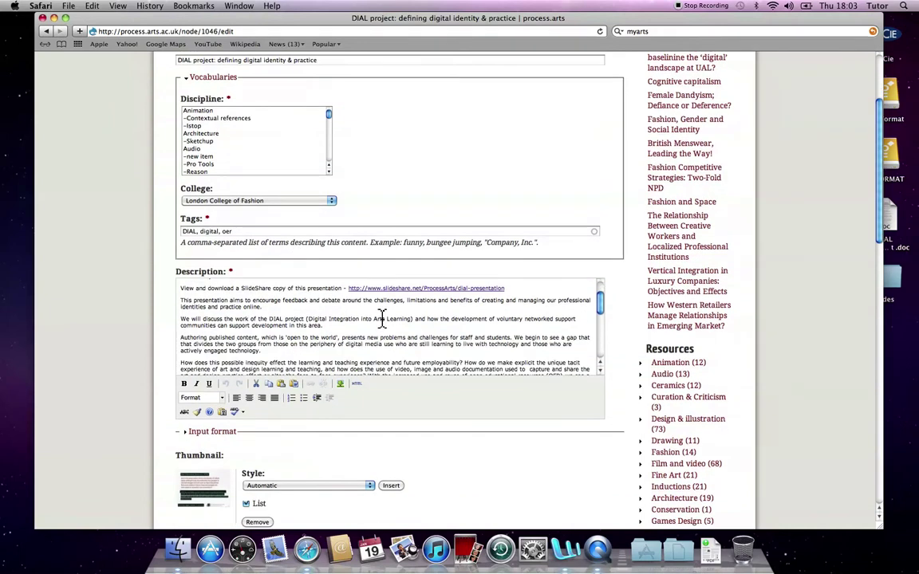
scroll(383, 319, "up", 2)
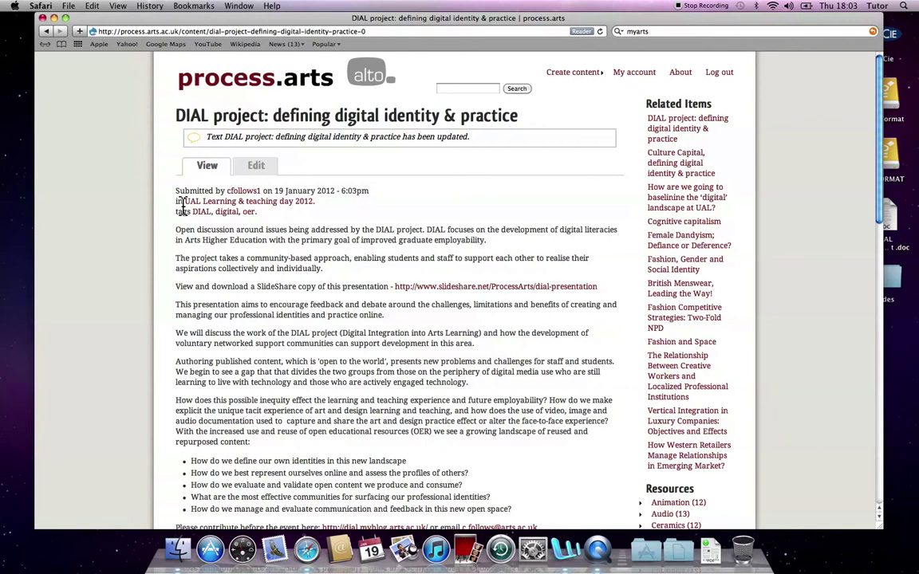
Step: Find and open the new post in the UAL Learning & teaching day 2012 listing
left_click(253, 200)
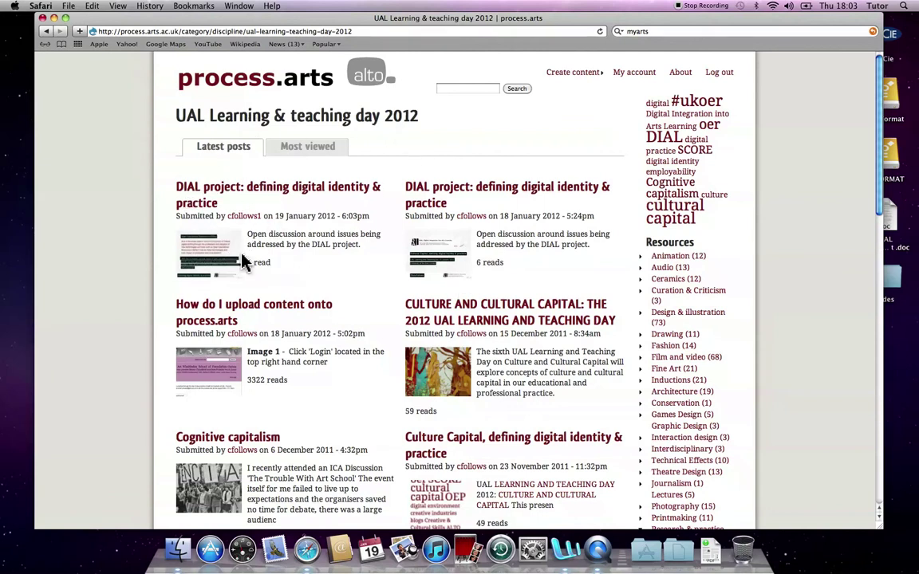
left_click(199, 196)
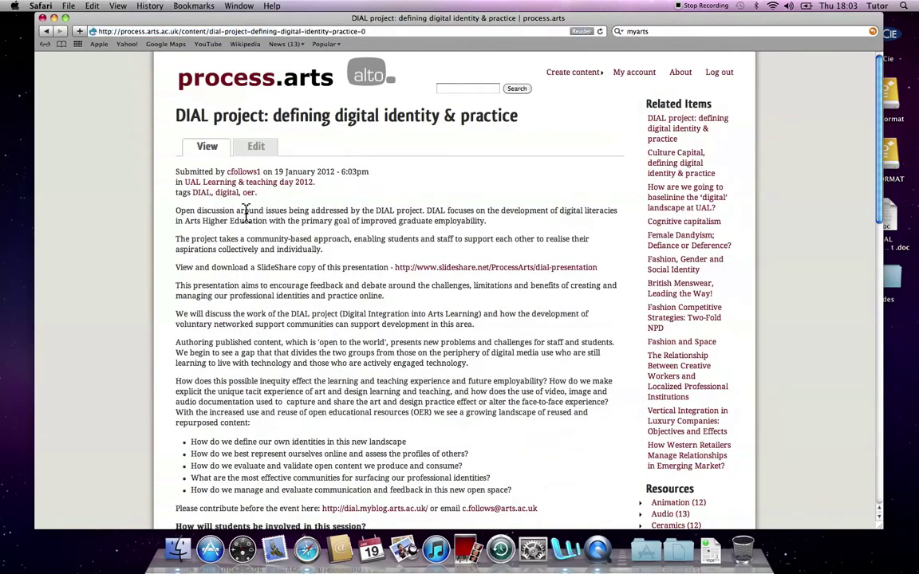
left_click(44, 32)
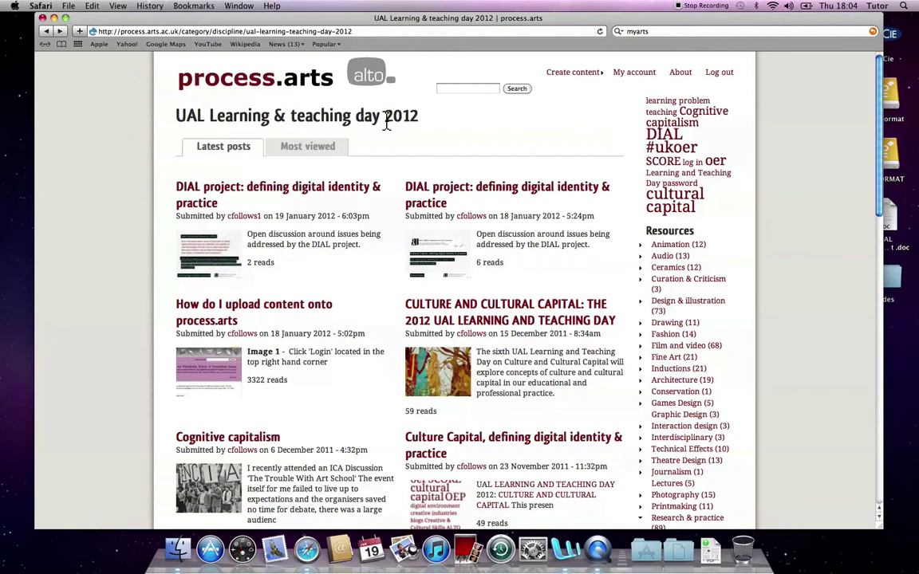
Step: Check that the post appears among the posts tagged DIAL
left_click(672, 137)
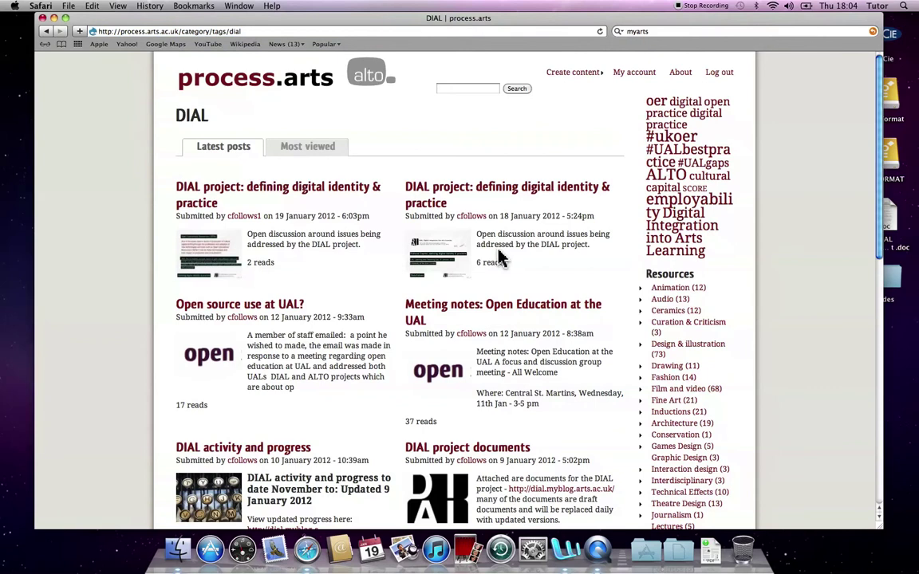
scroll(551, 303, "down", 6)
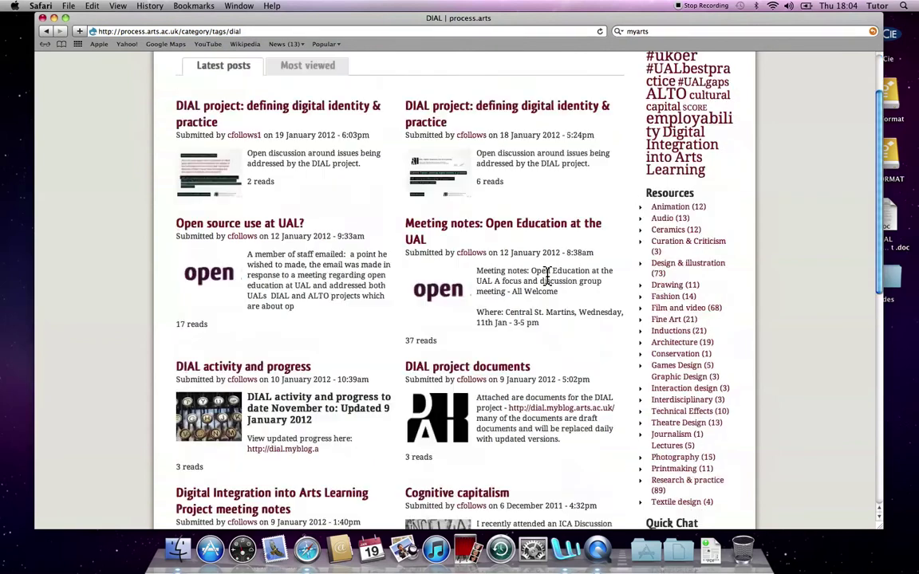
scroll(549, 279, "down", 5)
scroll(549, 279, "up", 10)
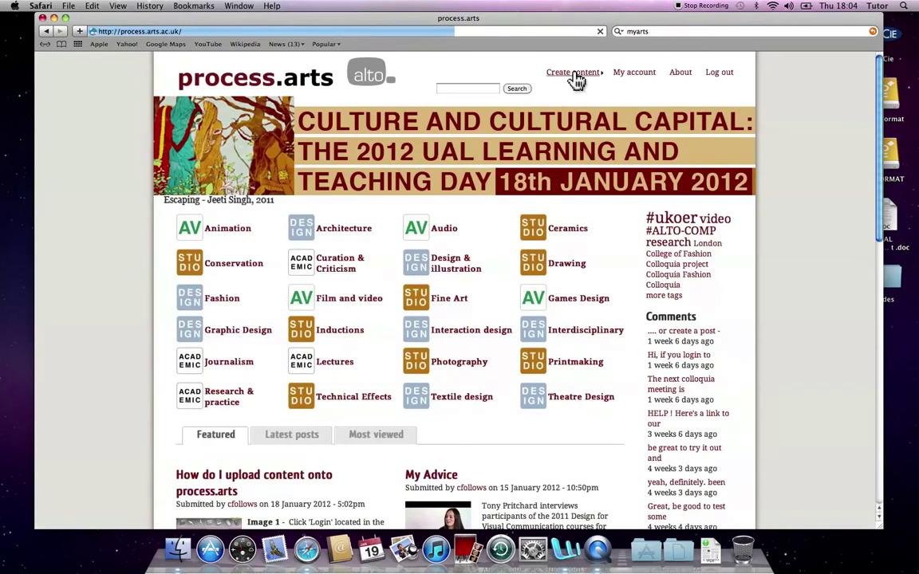
Step: Start a Slideshow from Create content and place the cursor in its Title field
left_click(573, 73)
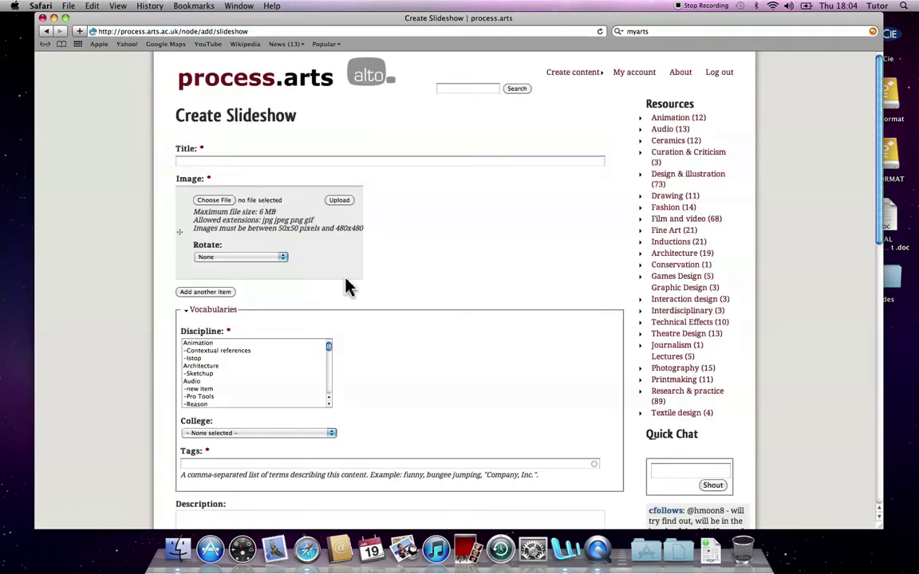
scroll(349, 287, "down", 10)
scroll(356, 304, "down", 2)
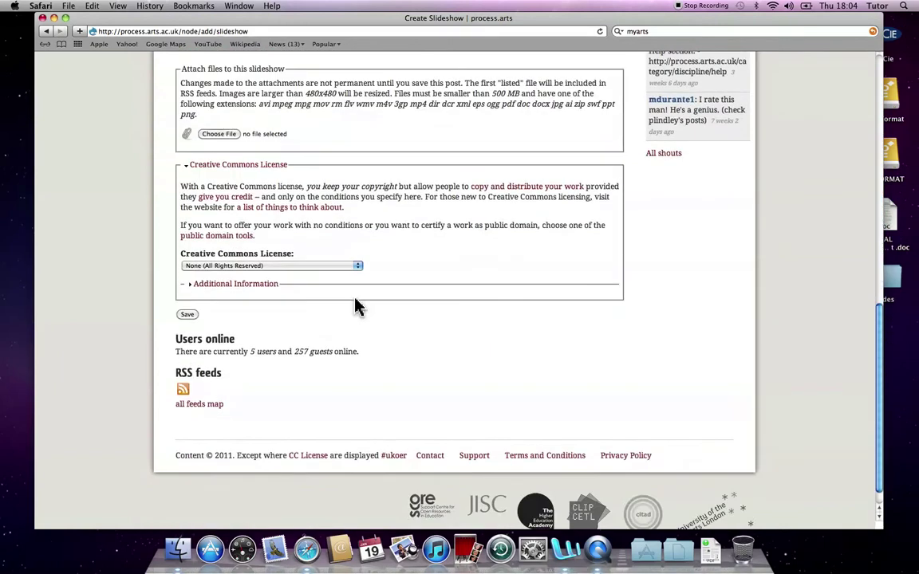
scroll(355, 304, "up", 12)
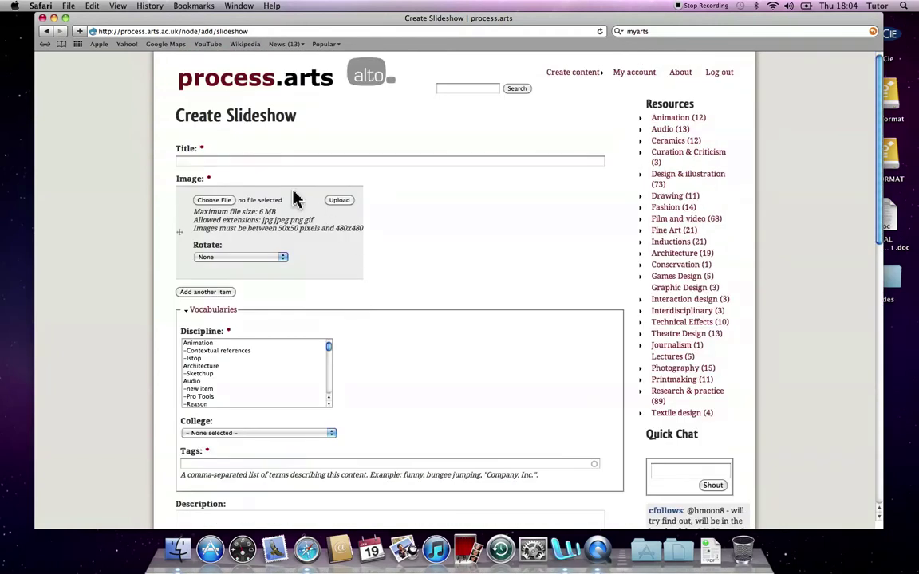
left_click(212, 162)
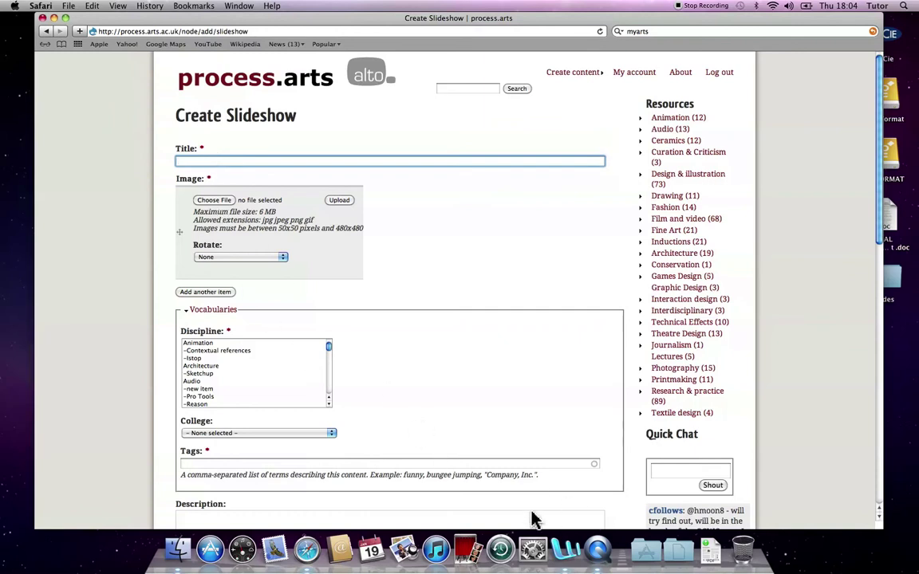
Step: Copy the Word heading 'DIAL project: defining digital identity & practice' into the slideshow Title
left_click(564, 548)
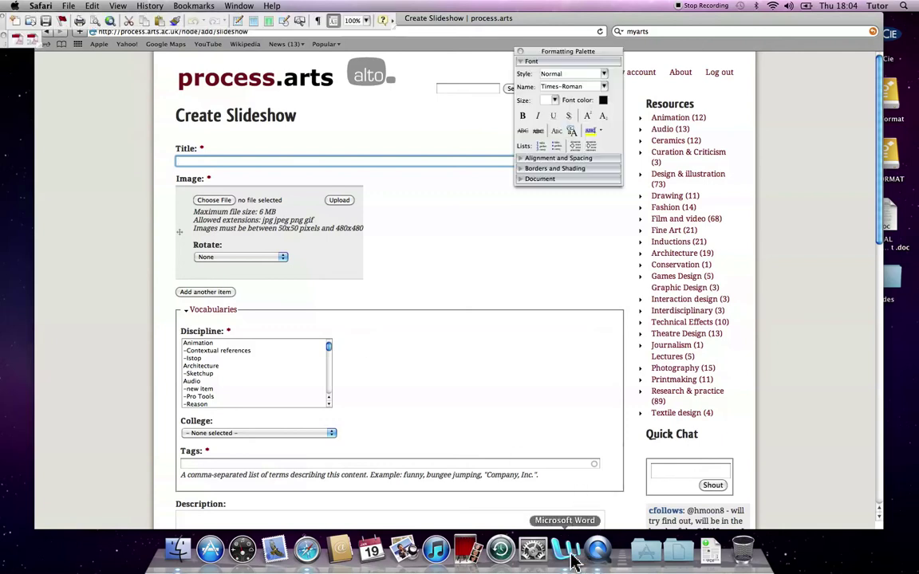
left_click(227, 167)
scroll(227, 168, "up", 10)
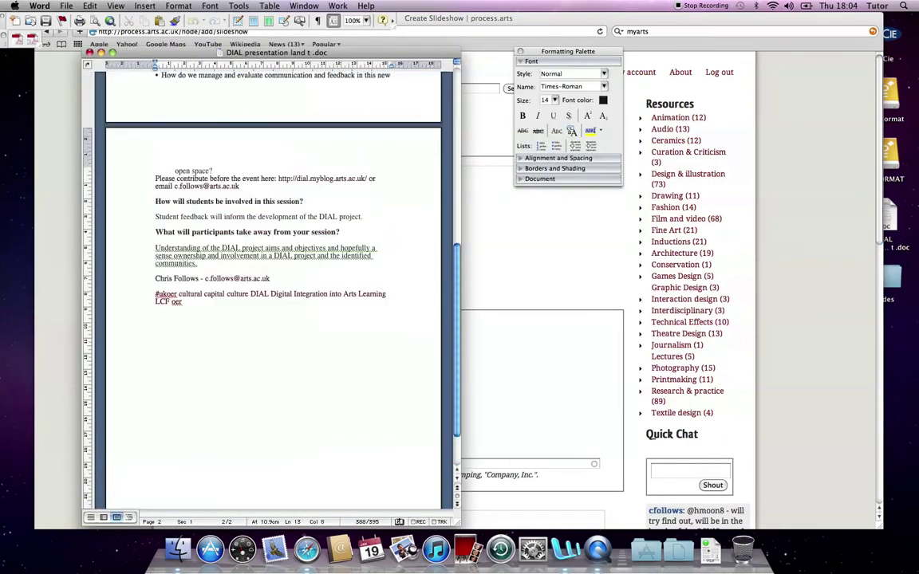
scroll(306, 255, "up", 5)
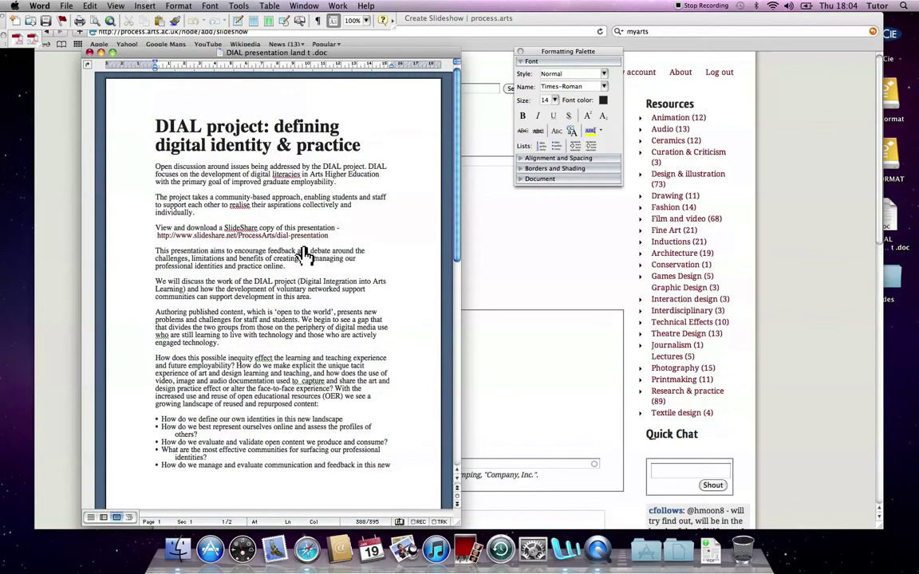
left_click_drag(360, 146, 183, 130)
key("super+c")
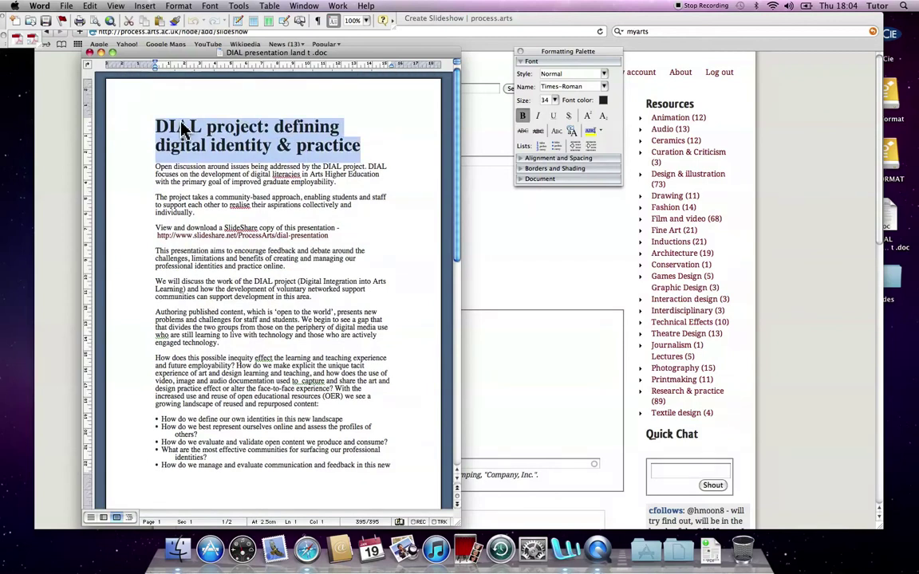
key("super+Tab")
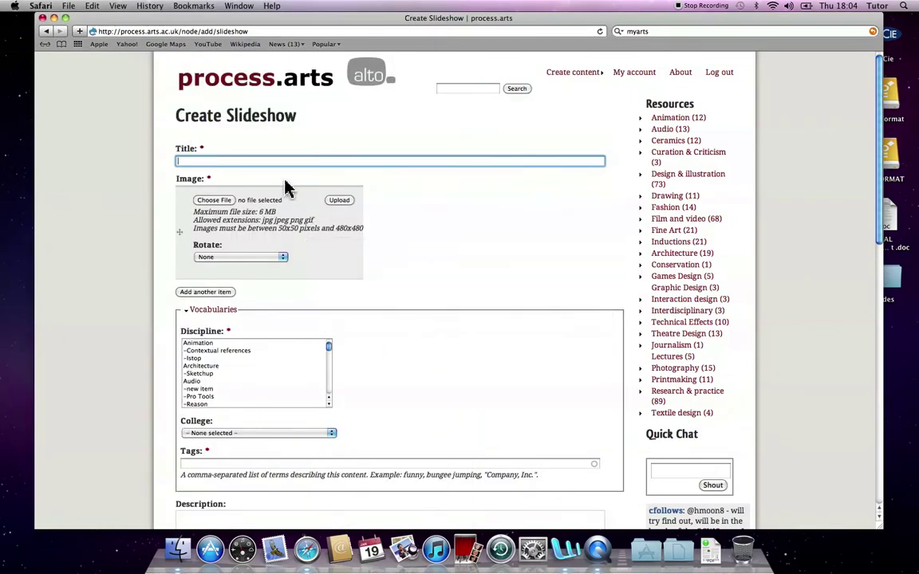
key("super+v")
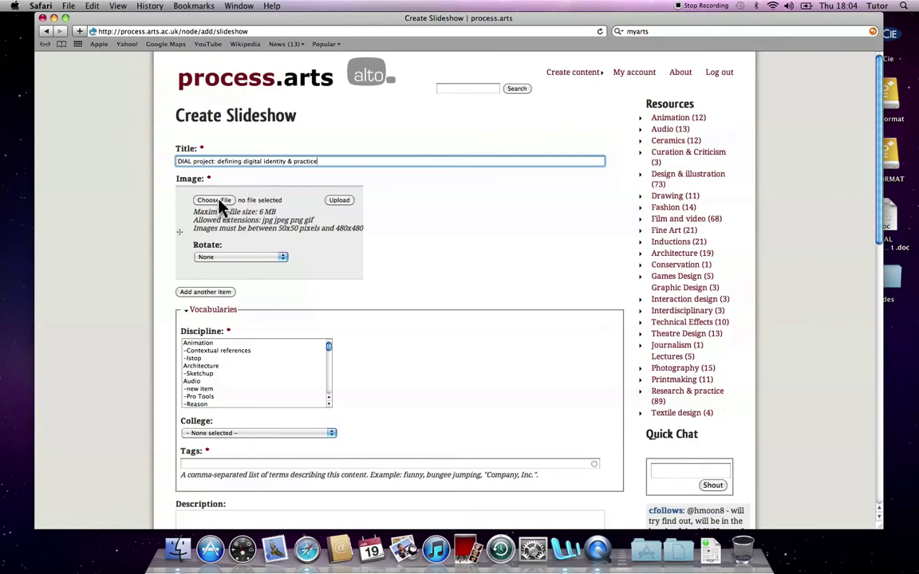
Step: Attach slide 01.jpg from the Slides folder as the first image, titled 'Slide 1'
left_click(212, 200)
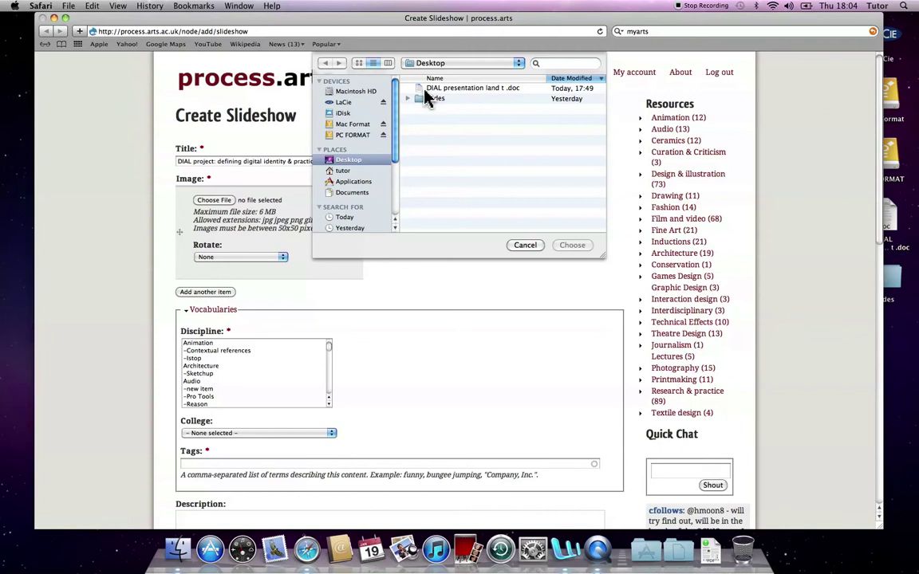
double_click(431, 98)
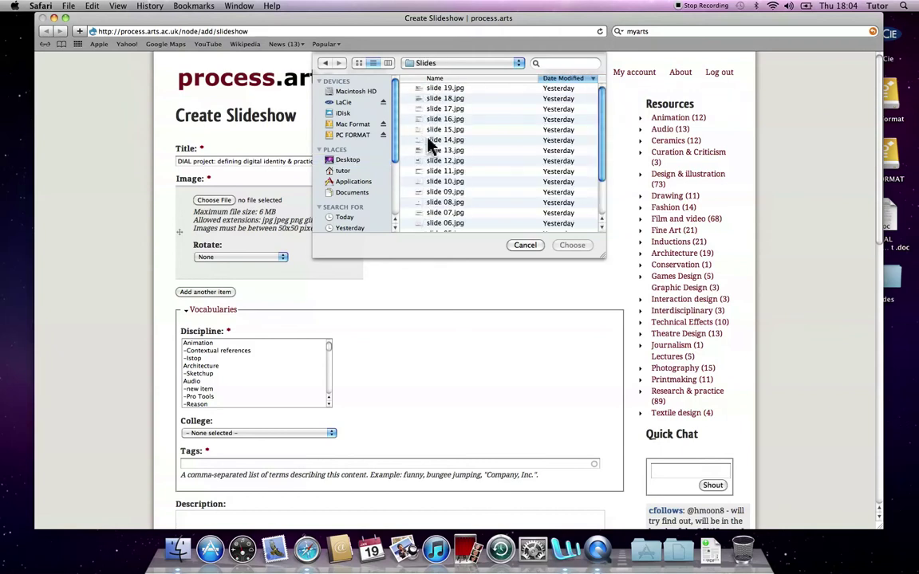
scroll(531, 159, "down", 2)
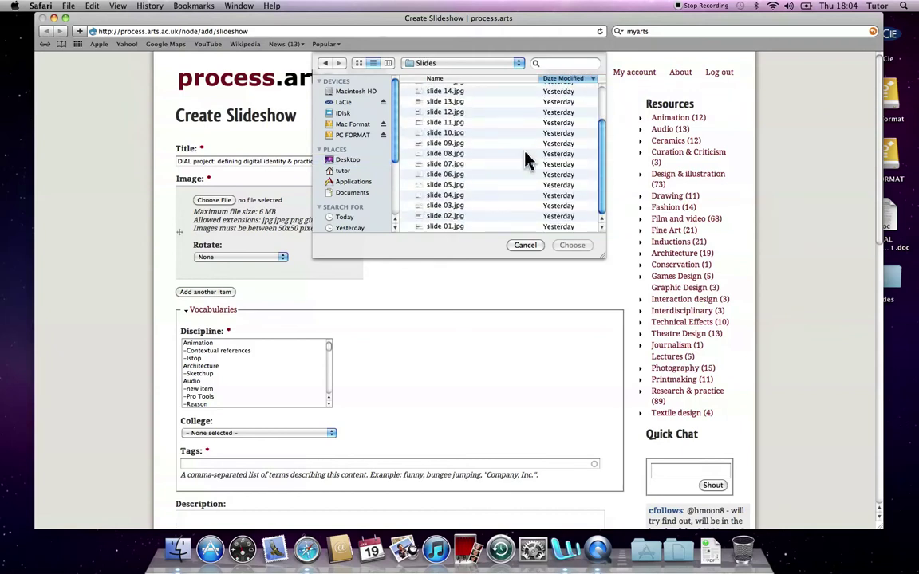
left_click(446, 225)
left_click(571, 246)
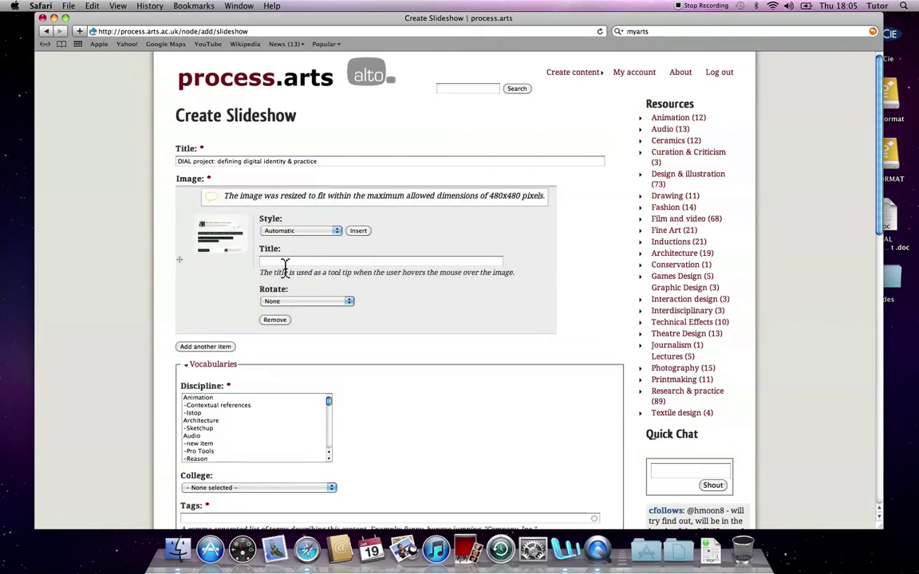
left_click(285, 262)
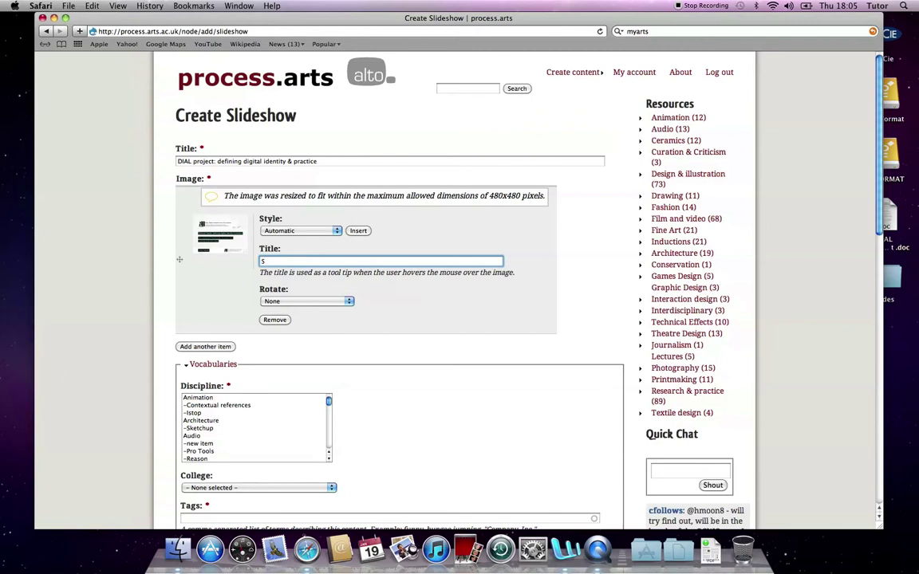
type("Slide 1")
Step: Add a second image slot and upload slide 02.jpg into it
left_click(207, 348)
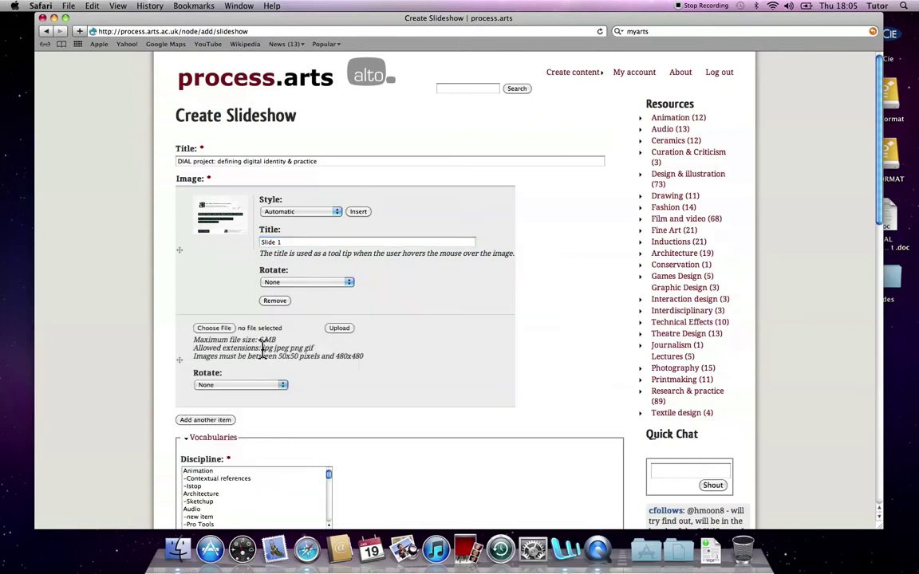
left_click(212, 329)
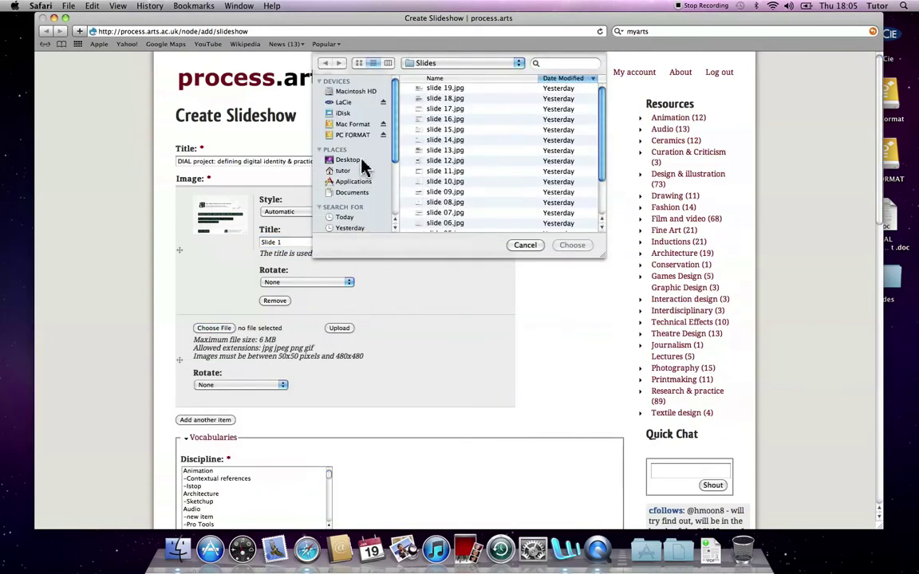
scroll(470, 189, "down", 2)
left_click(463, 217)
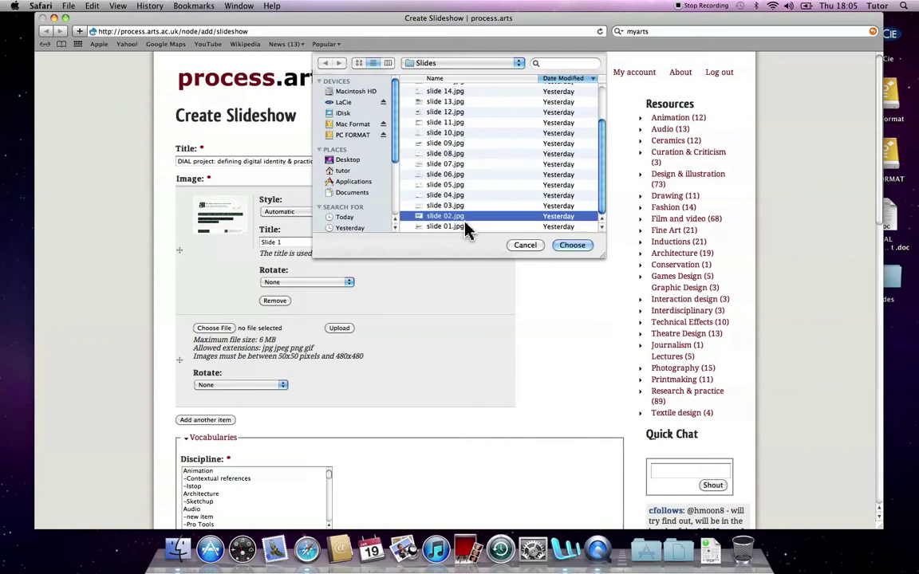
left_click(572, 247)
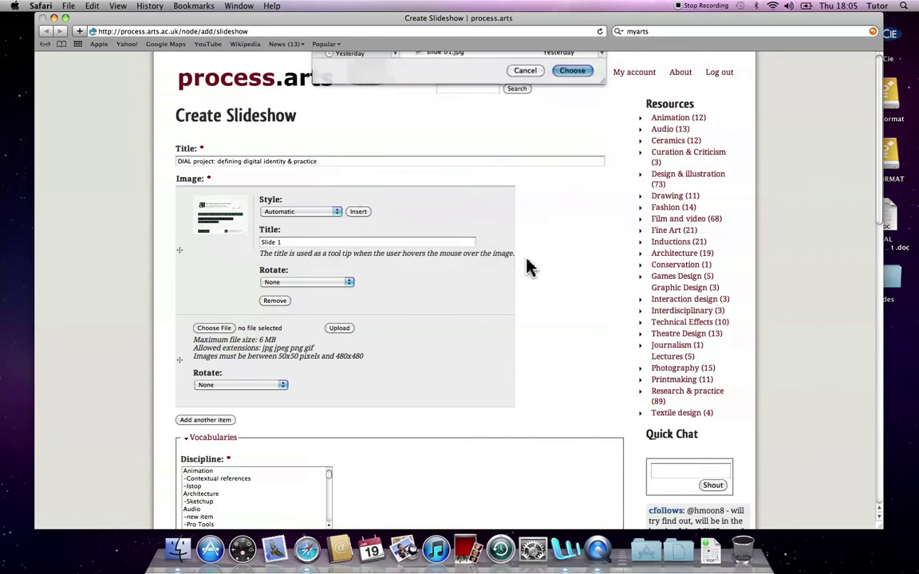
left_click(339, 328)
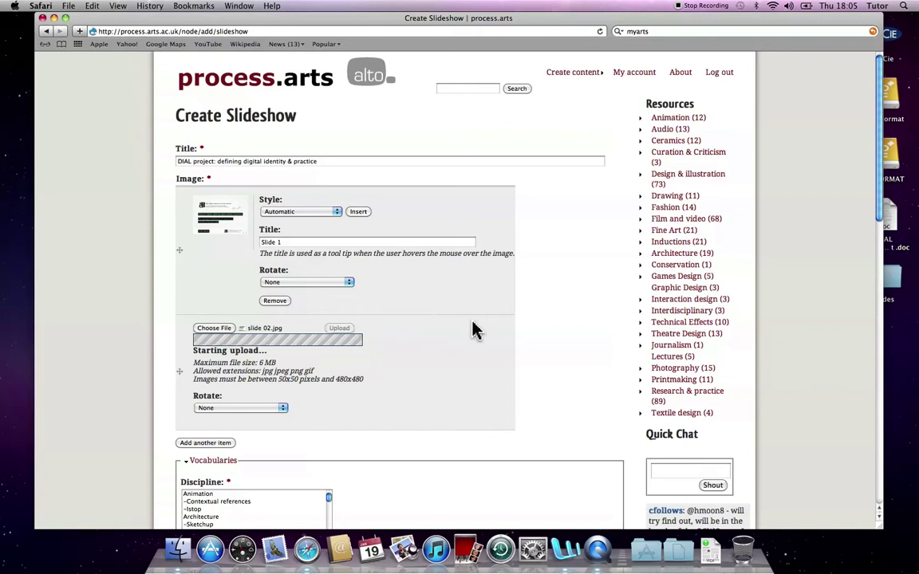
Step: Set the slideshow's discipline to UAL Learning & teaching day 2012
scroll(474, 327, "down", 3)
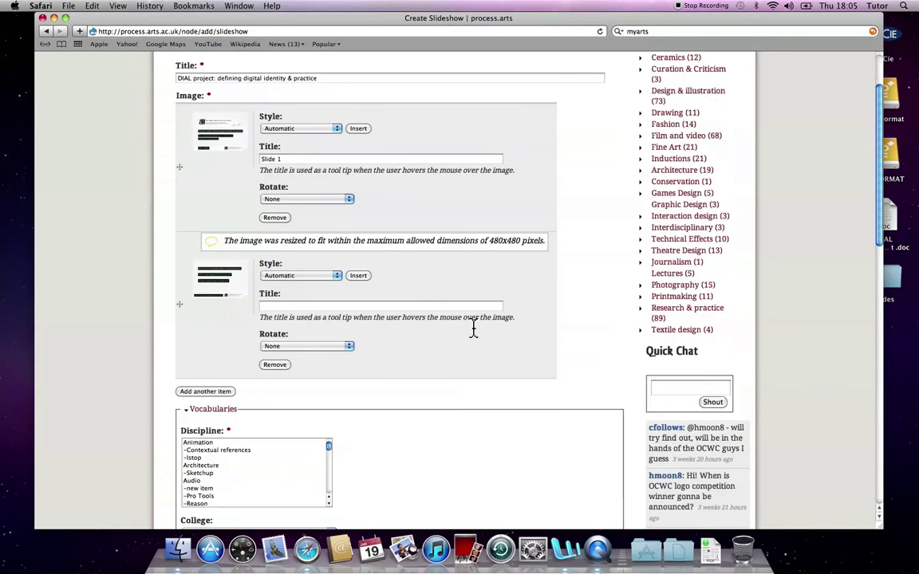
scroll(435, 322, "down", 1)
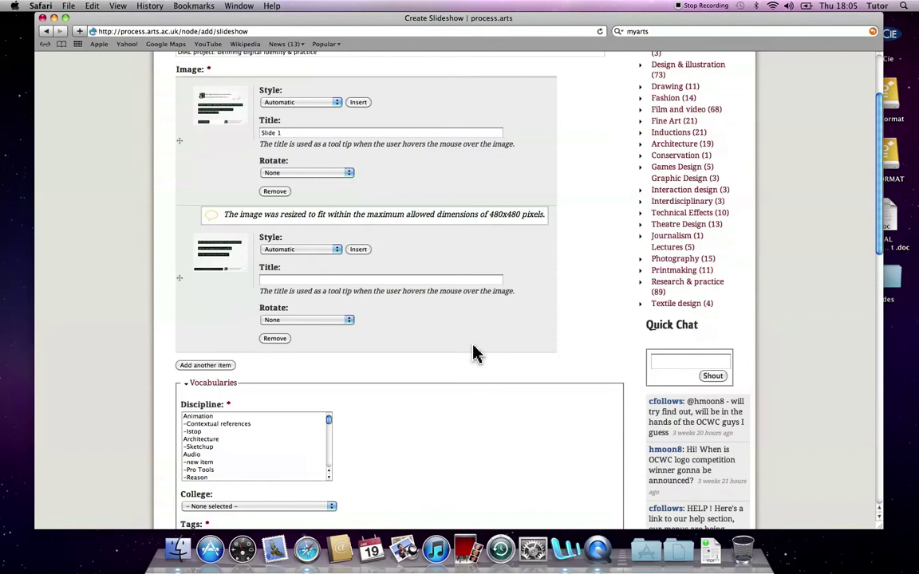
scroll(380, 341, "down", 9)
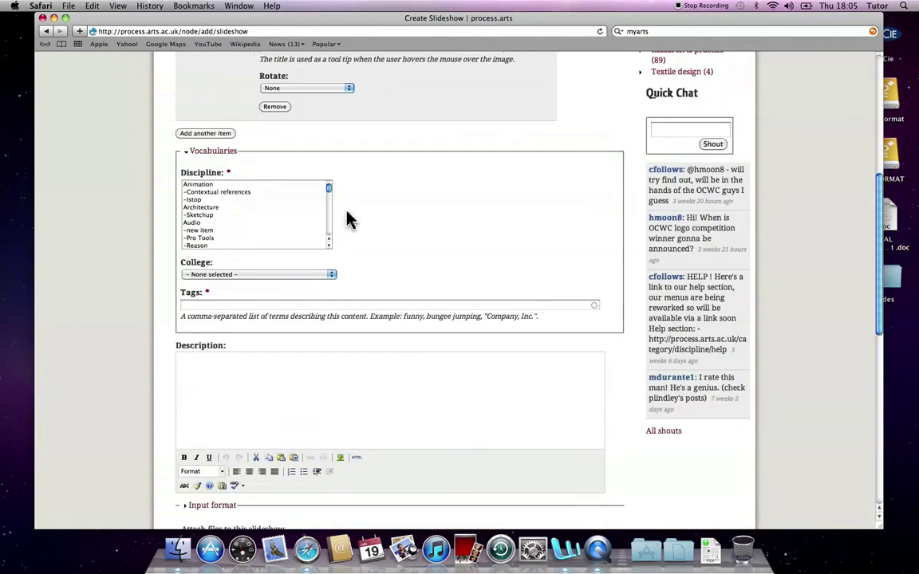
left_click_drag(331, 193, 325, 236)
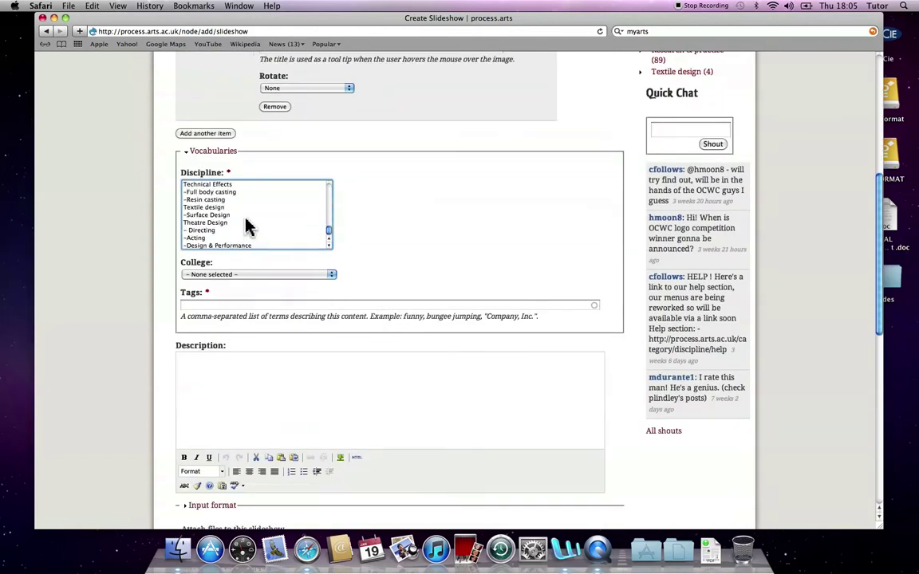
scroll(247, 226, "up", 2)
left_click(244, 185)
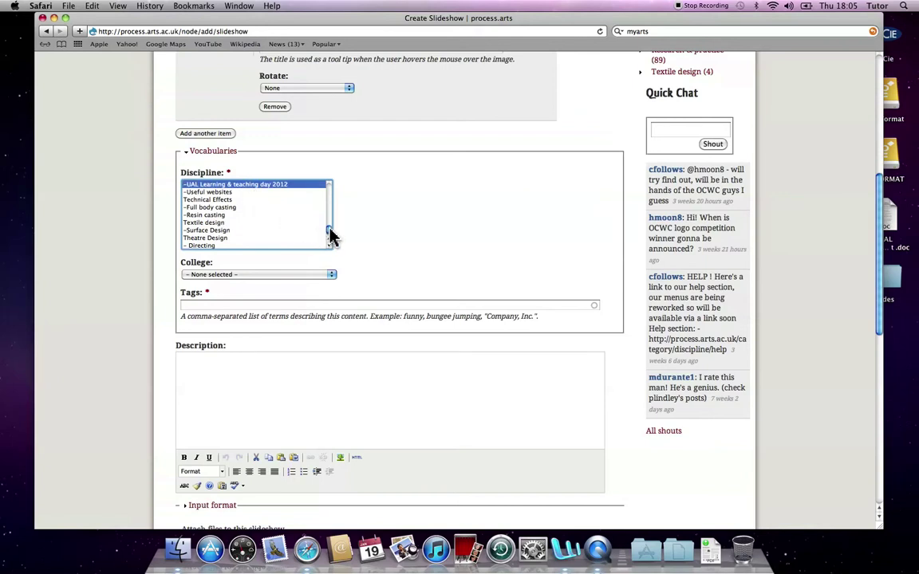
Step: Choose London College of Fashion as the college and add the tag DIAL
scroll(331, 235, "up", 3)
scroll(331, 235, "down", 1)
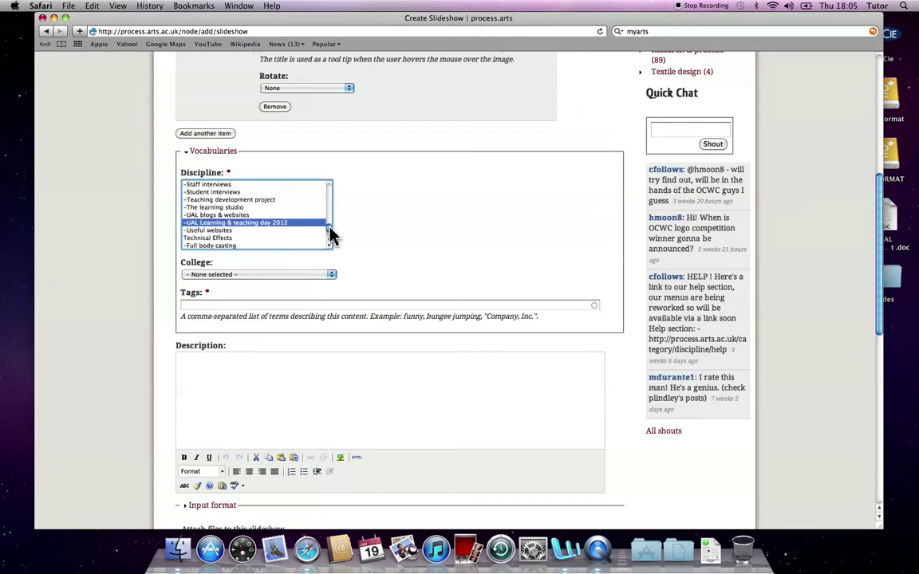
left_click(322, 276)
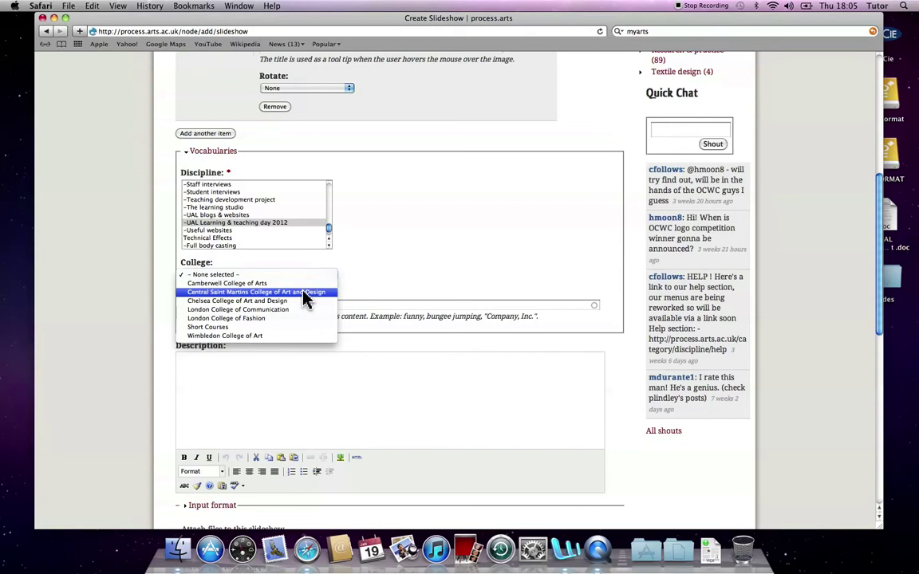
left_click(261, 319)
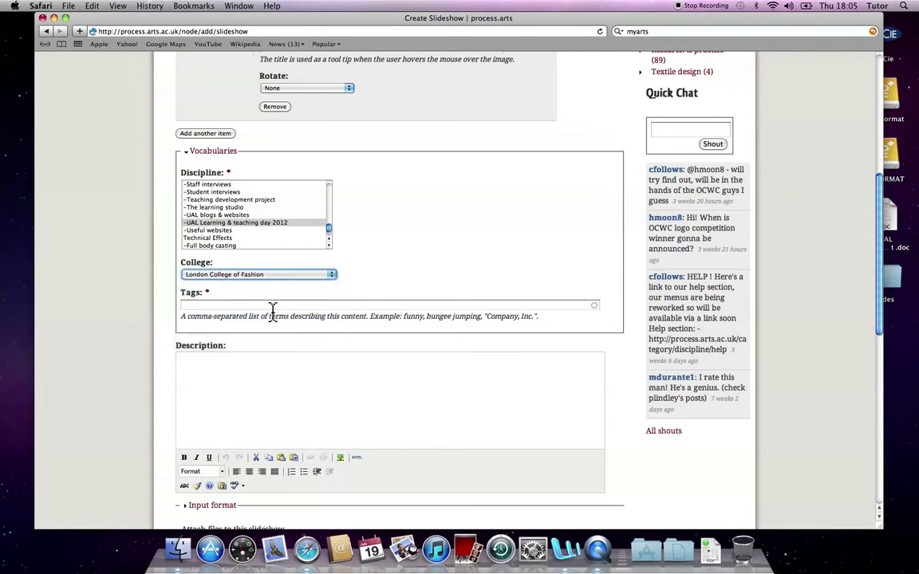
left_click(272, 306)
type("DIA")
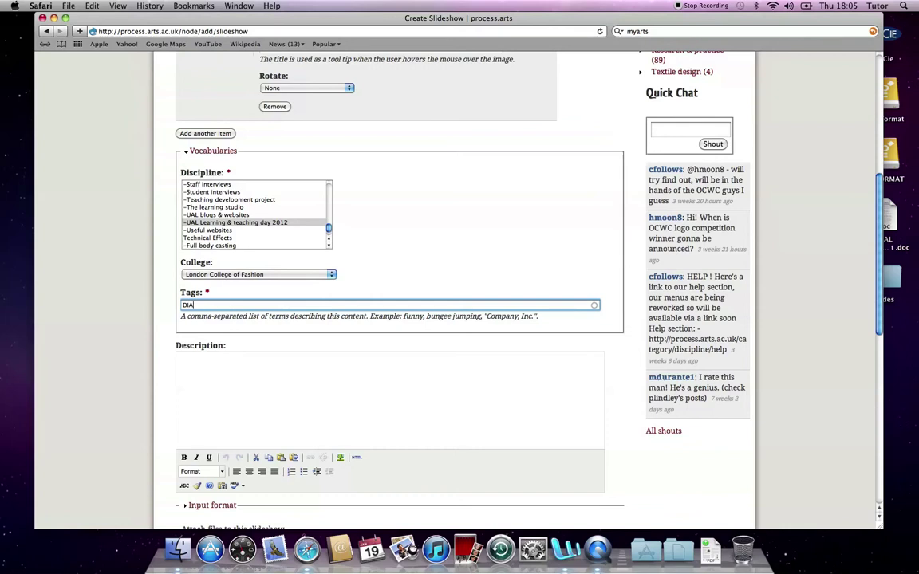
type("L")
key("super+Tab")
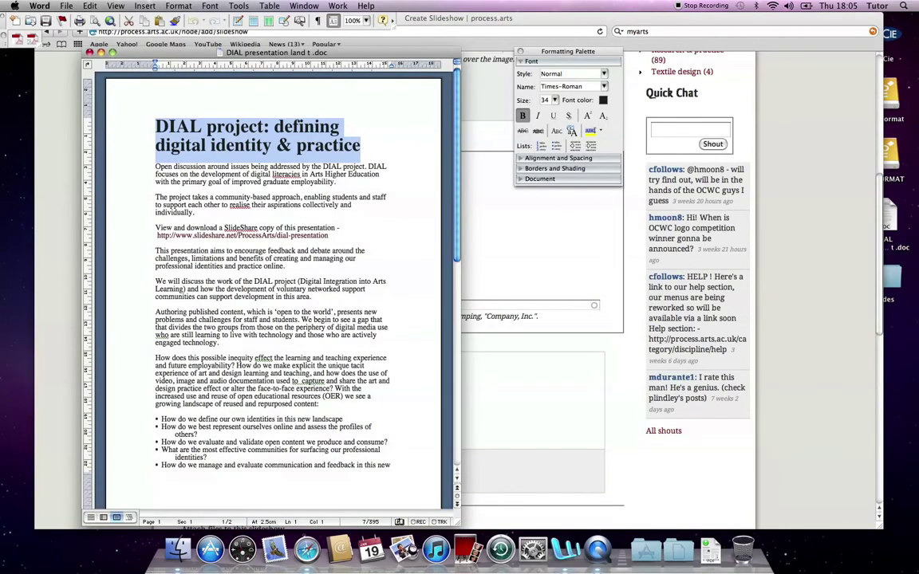
Step: Copy the bulleted body text under the DIAL heading in Word, then return to the Description field
key("Right")
key("shift+Down")
key("shift+Down")
key("shift+Down")
key("shift+Down")
key("shift+Down")
key("shift+Down")
key("shift+Down")
key("shift+Down")
key("shift+Down")
key("shift+Down")
key("shift+Down")
key("shift+Down")
key("shift+Down")
key("shift+Down")
key("shift+Down")
key("shift+Down")
key("shift+Down")
key("shift+Down")
key("shift+Down")
key("shift+Down")
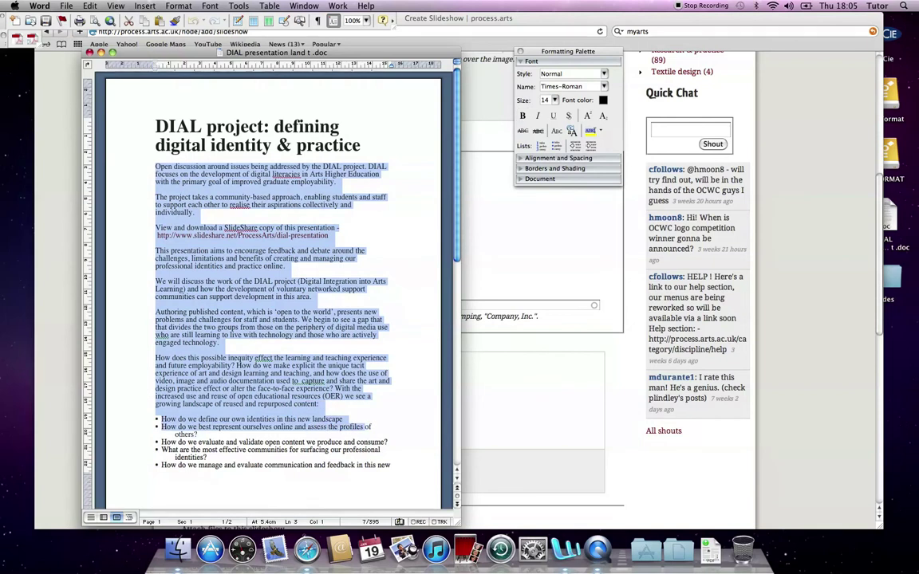
key("super+Tab")
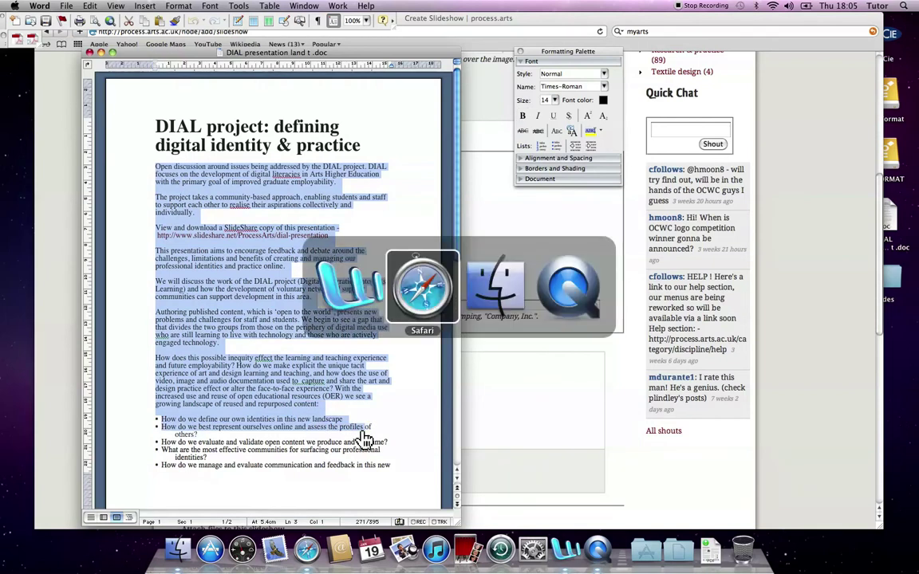
left_click(251, 373)
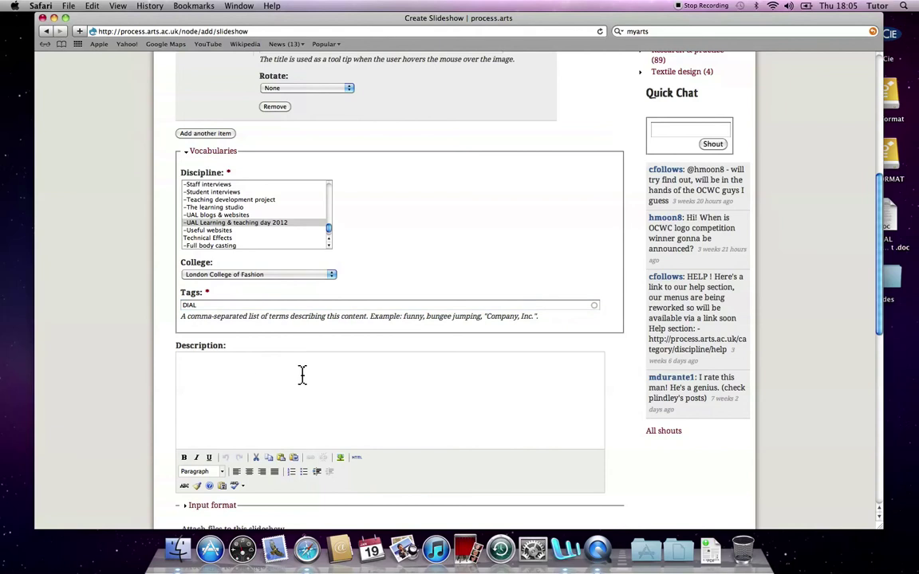
Step: Paste the DIAL text into Description and save the slideshow 'DIAL project: defining digital identity & practice'
key("super+v")
scroll(318, 375, "down", 10)
scroll(317, 373, "up", 6)
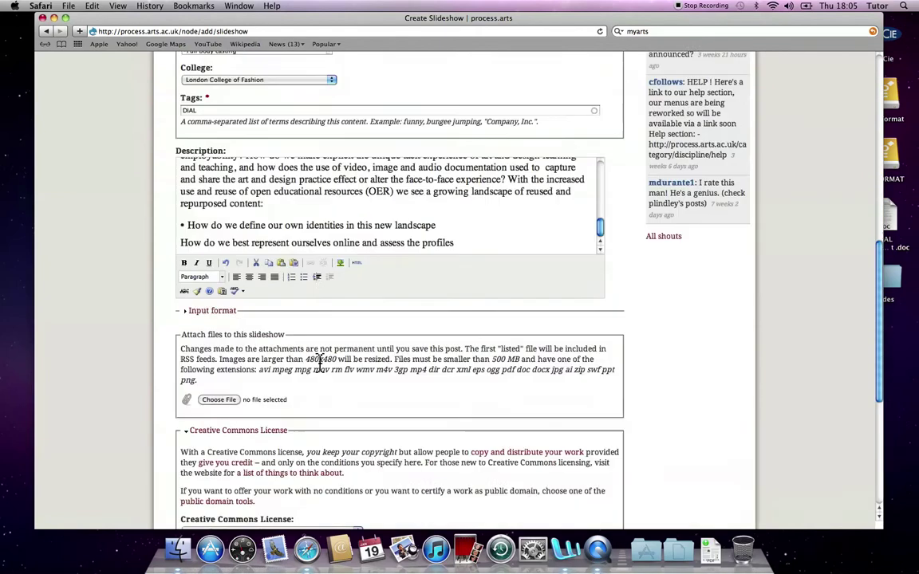
scroll(319, 363, "up", 2)
scroll(290, 275, "up", 5)
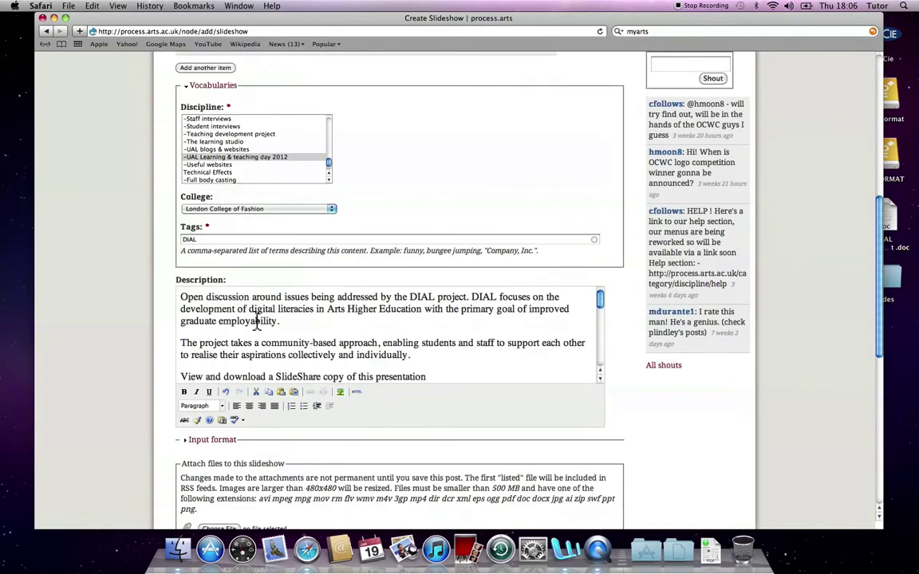
scroll(359, 342, "down", 3)
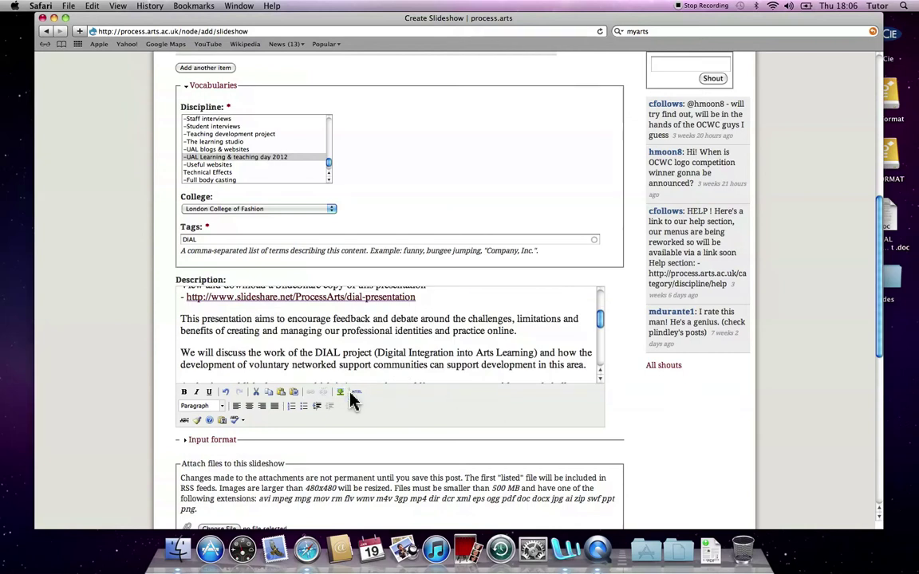
scroll(294, 399, "down", 5)
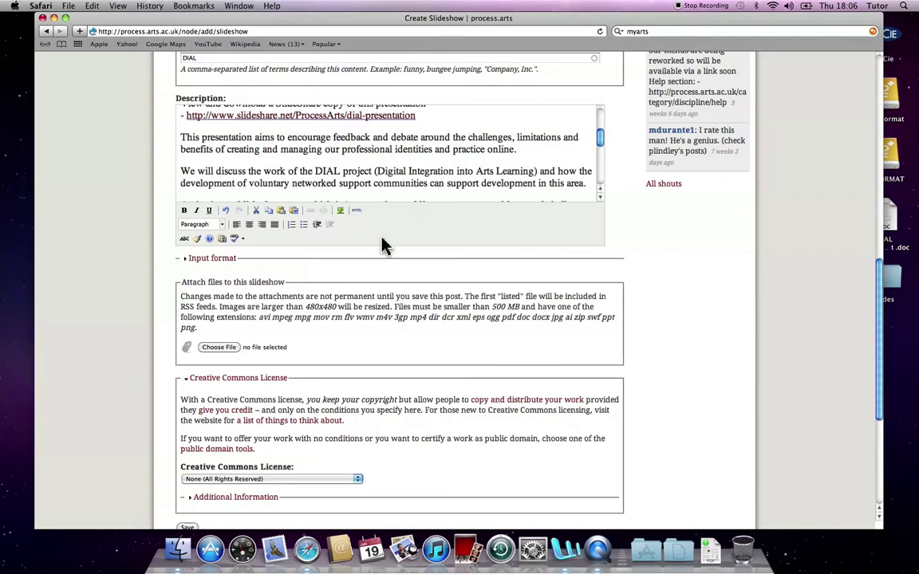
scroll(386, 275, "down", 1)
scroll(386, 275, "down", 4)
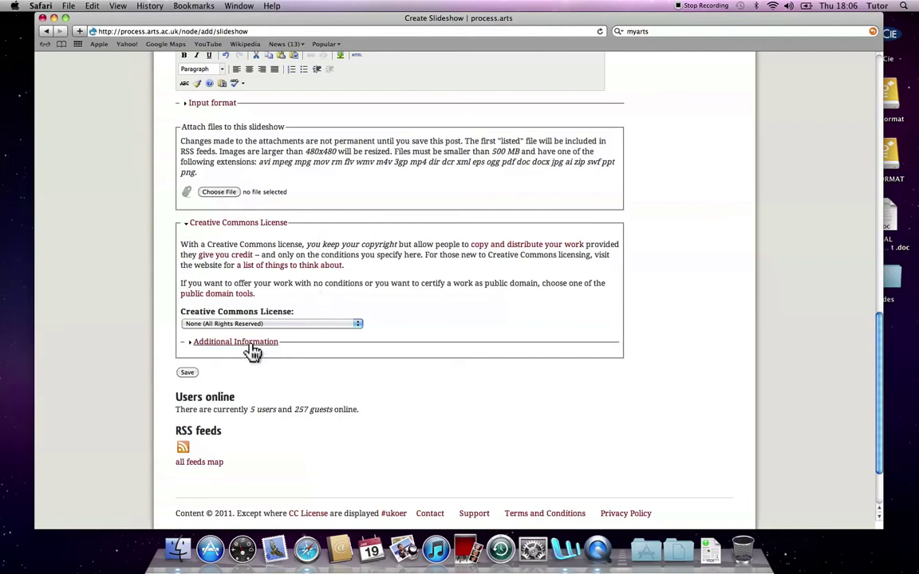
left_click(184, 375)
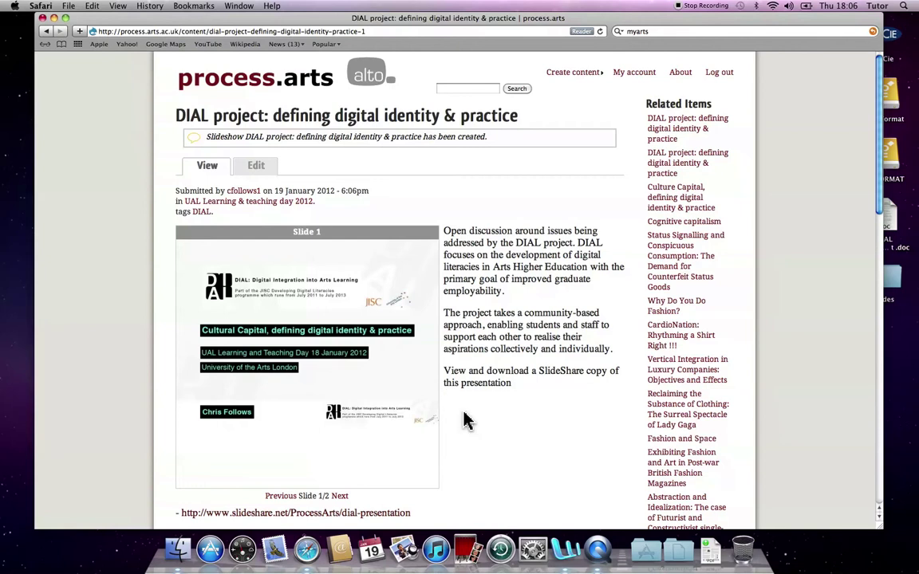
Step: Open the UAL Learning & teaching day 2012 category to confirm the new slideshow is listed
scroll(467, 421, "down", 1)
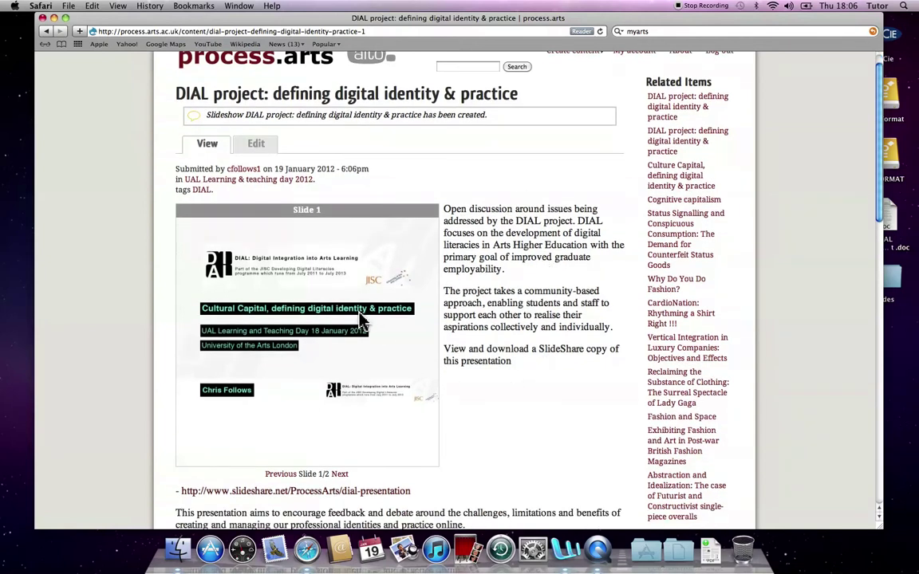
scroll(480, 322, "up", 1)
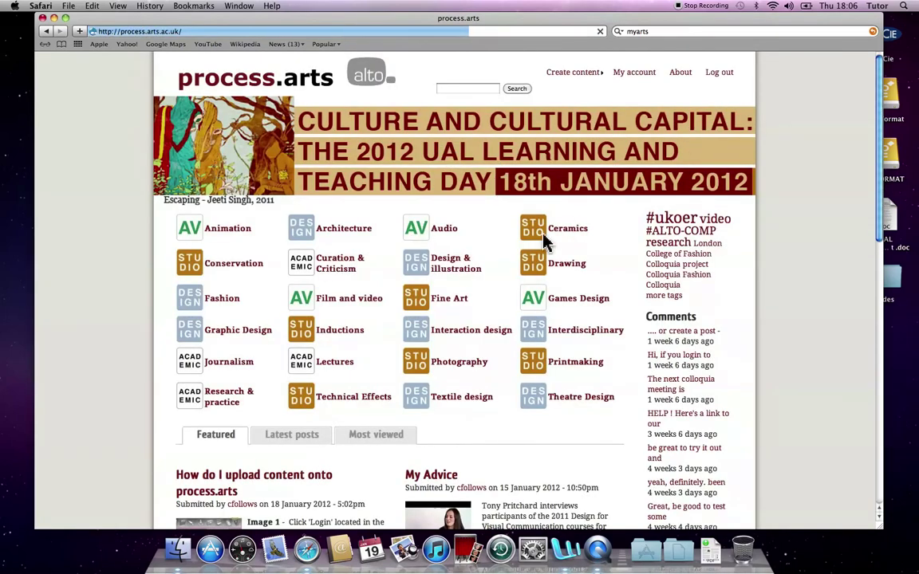
left_click(295, 144)
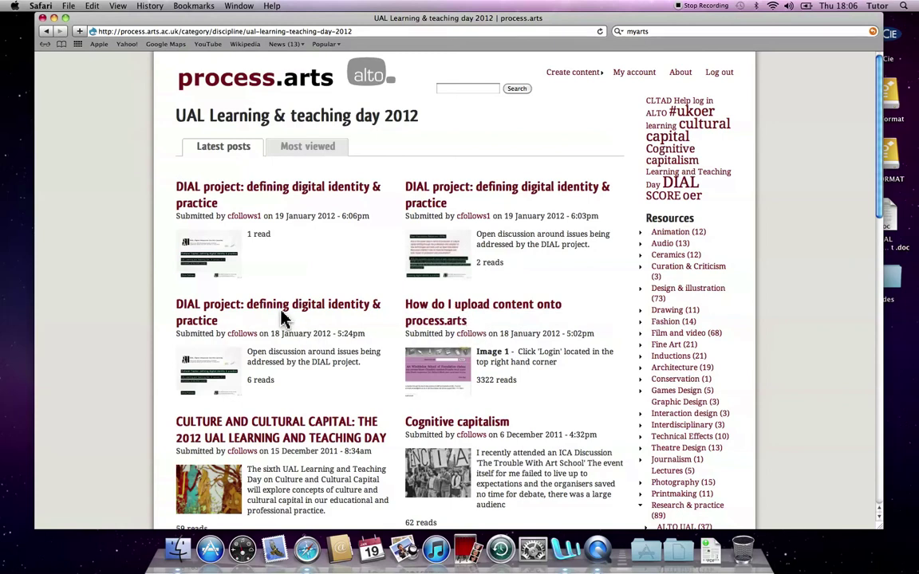
Step: Open the CULTURE AND CULTURAL CAPITAL post and bring up its comment form
scroll(327, 311, "down", 3)
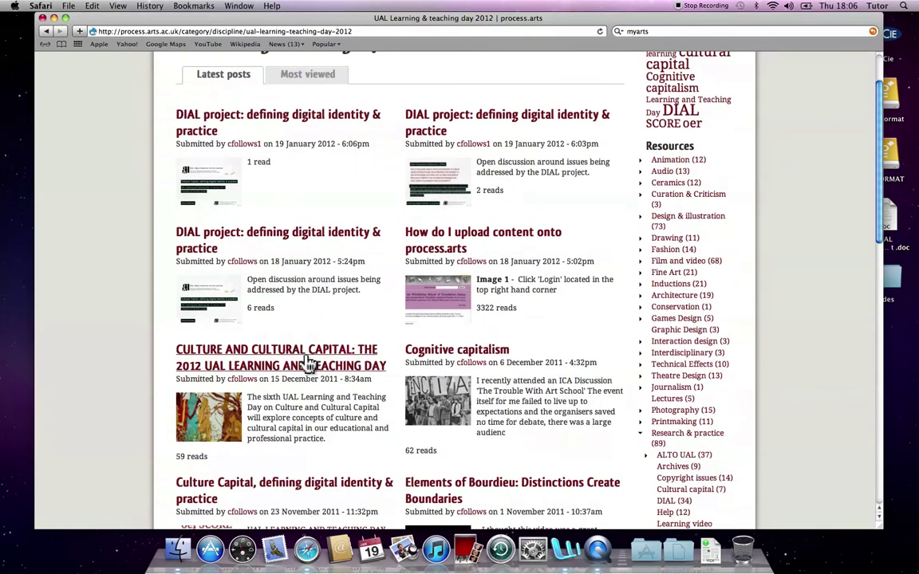
left_click(315, 361)
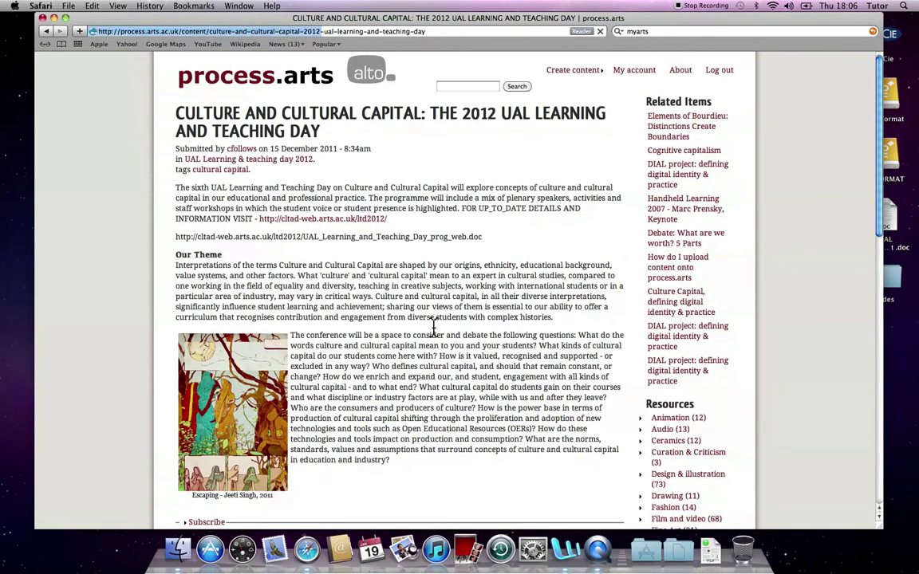
scroll(430, 323, "down", 10)
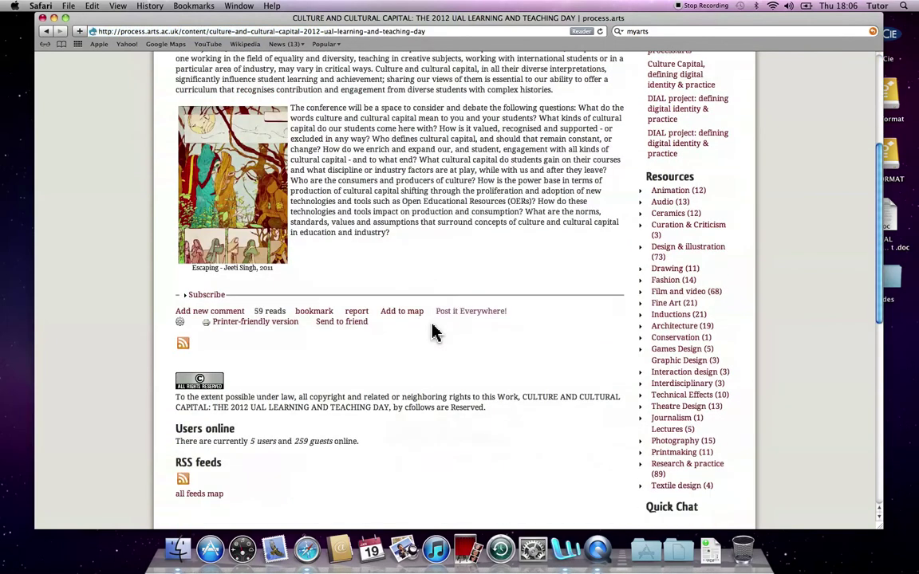
left_click(220, 313)
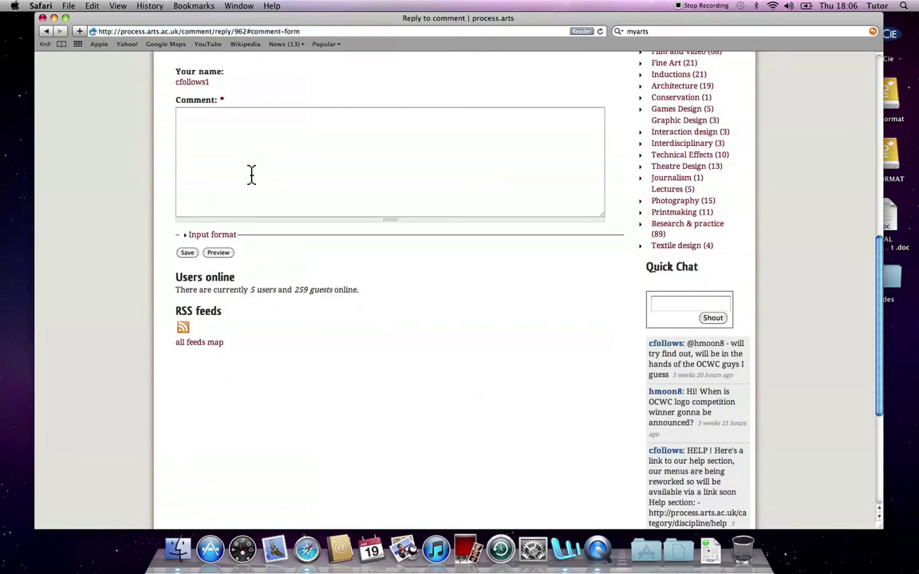
Step: Leave the comment unwritten and log out of process.arts
left_click(252, 172)
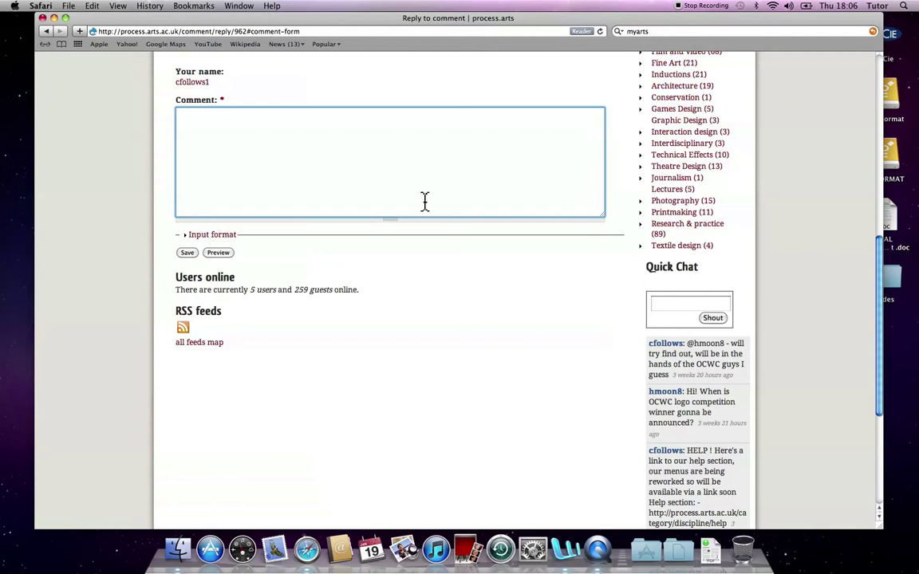
scroll(558, 263, "up", 10)
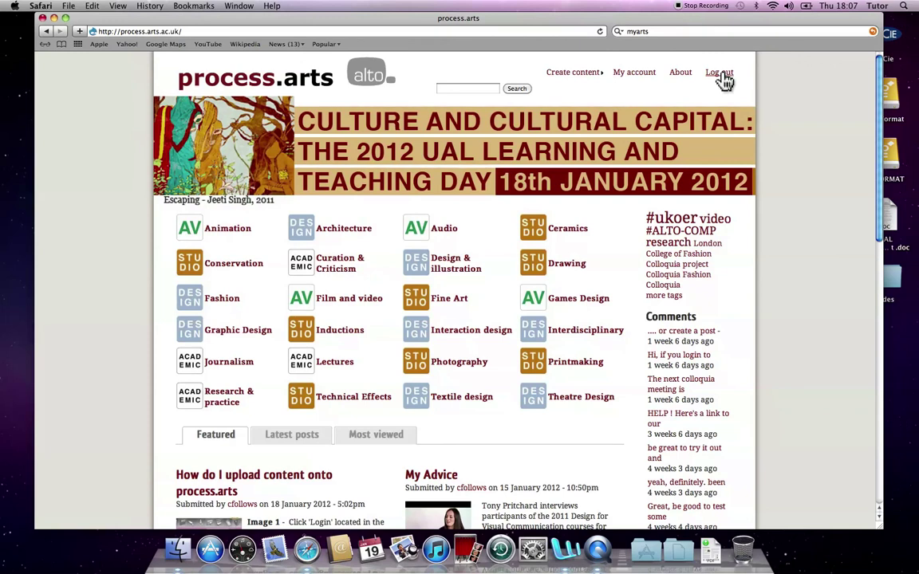
left_click(722, 77)
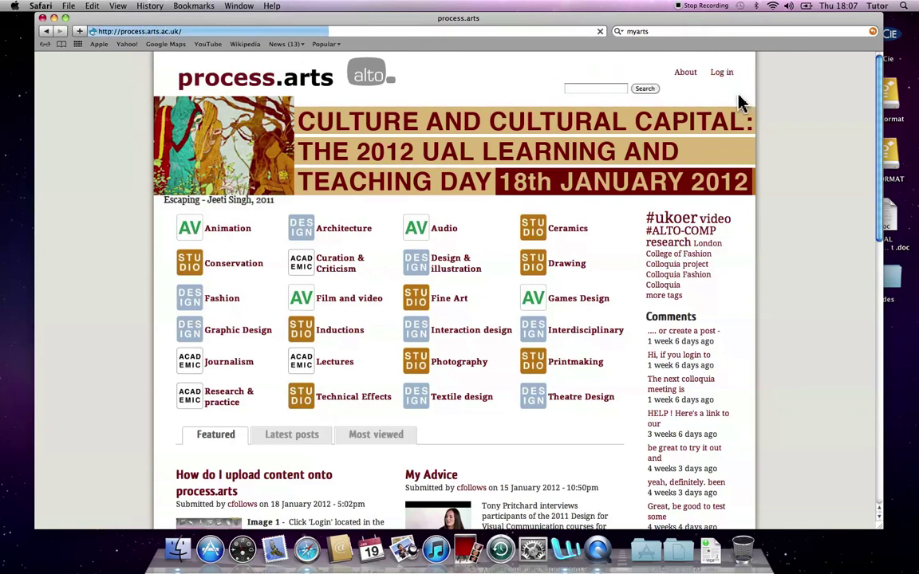